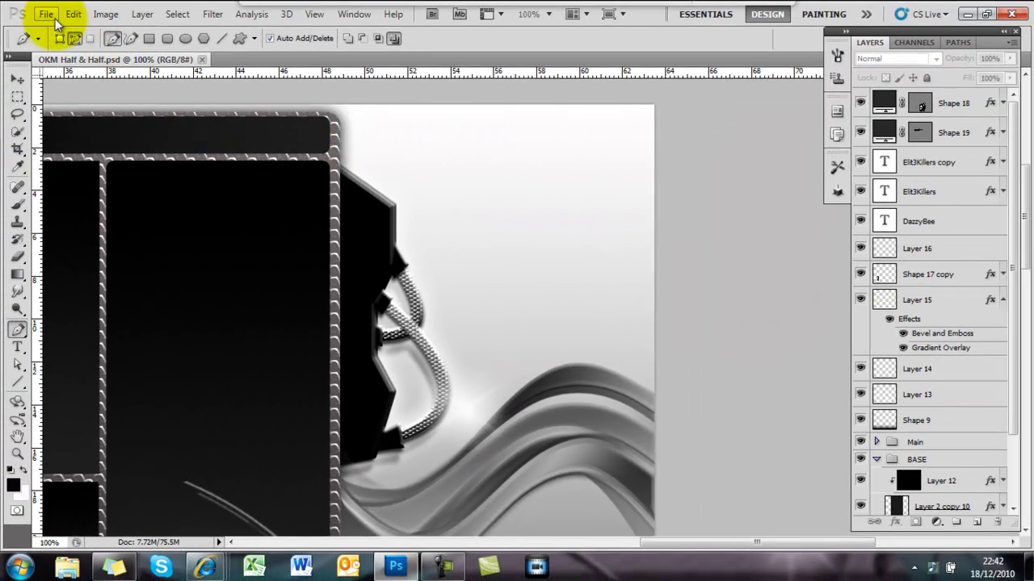
# - Start a new blank document at 500 × 500 pixels via File > New
pyautogui.click(48, 15)
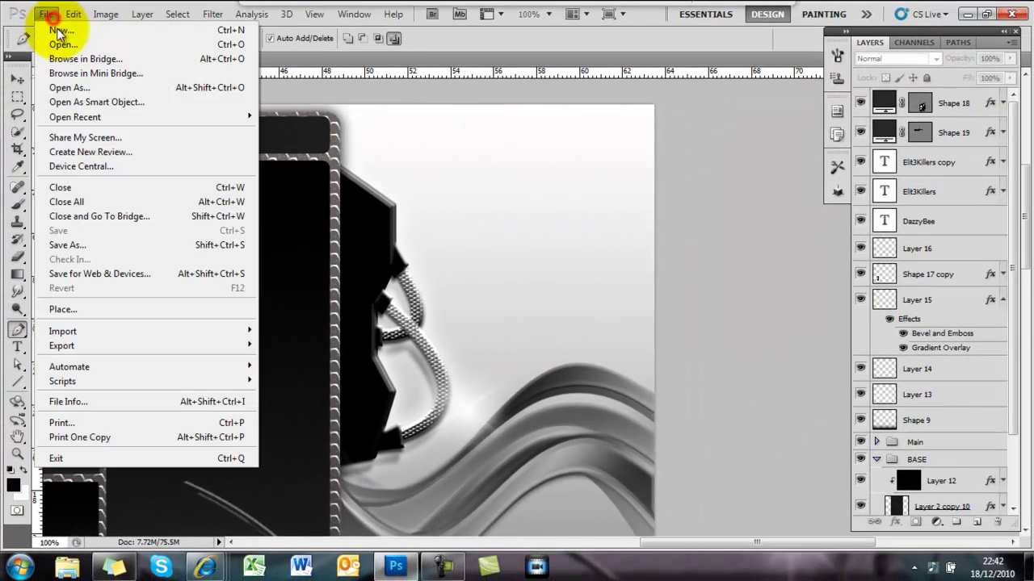
pyautogui.click(61, 31)
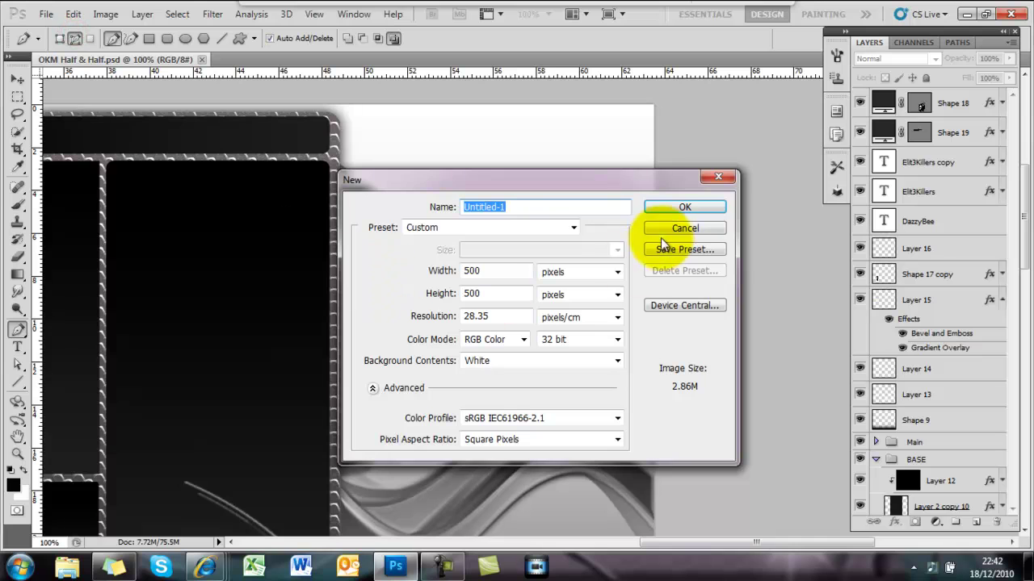
pyautogui.click(481, 271)
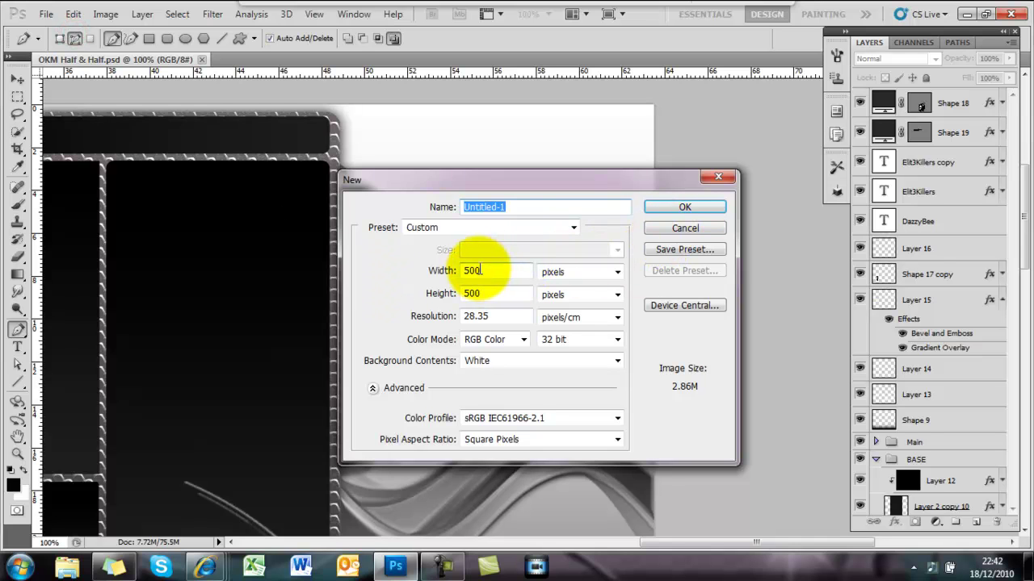
pyautogui.click(666, 209)
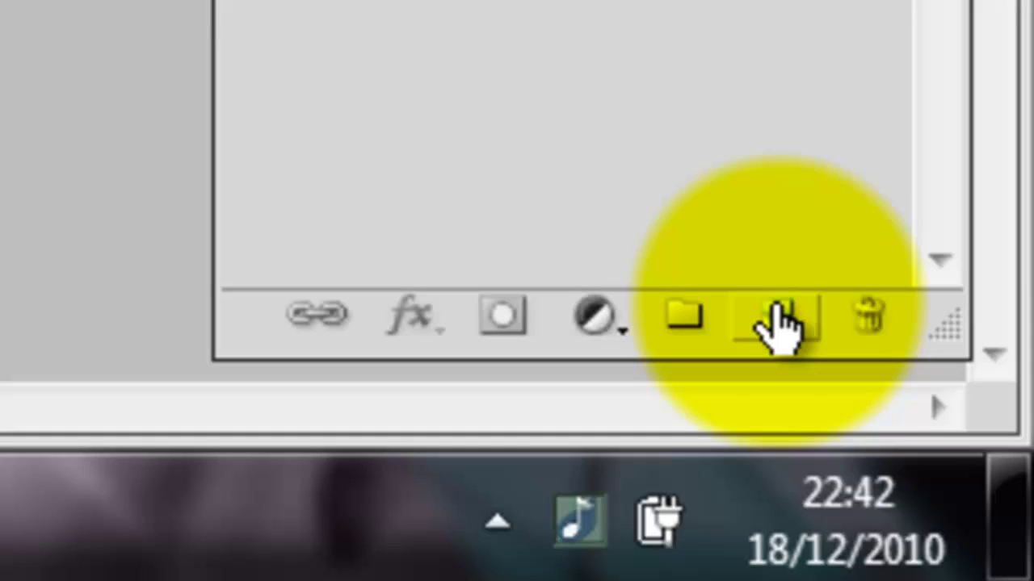
# - Add a new Layer 1 and draw a curved pen path on it
pyautogui.click(773, 317)
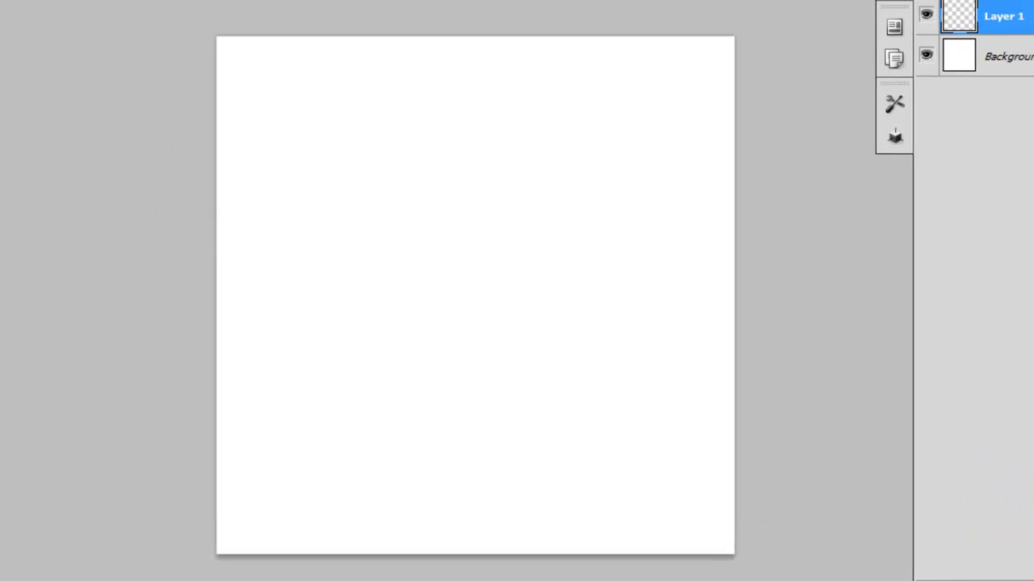
pyautogui.click(269, 88)
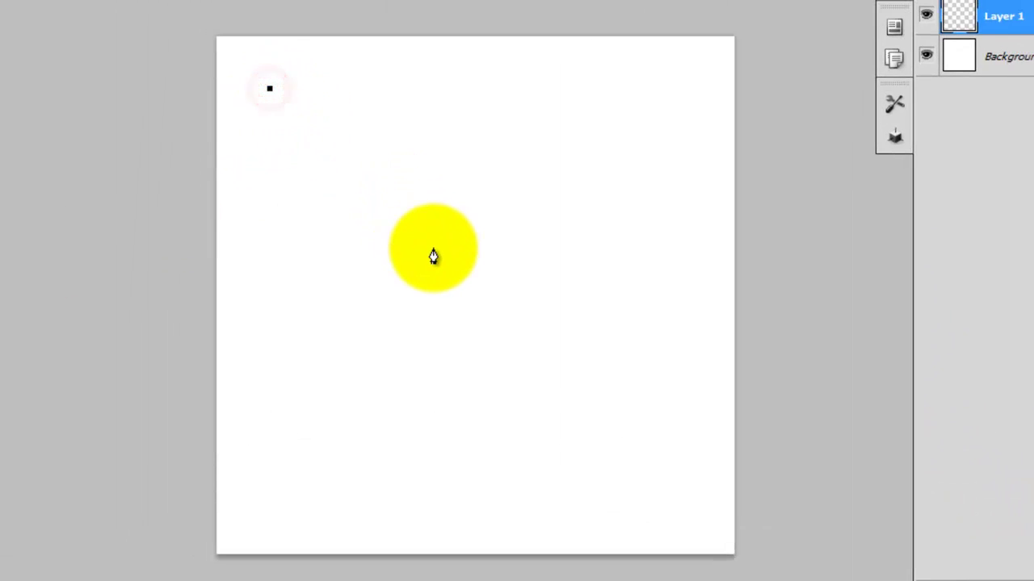
pyautogui.moveTo(433, 249); pyautogui.dragTo(247, 424)
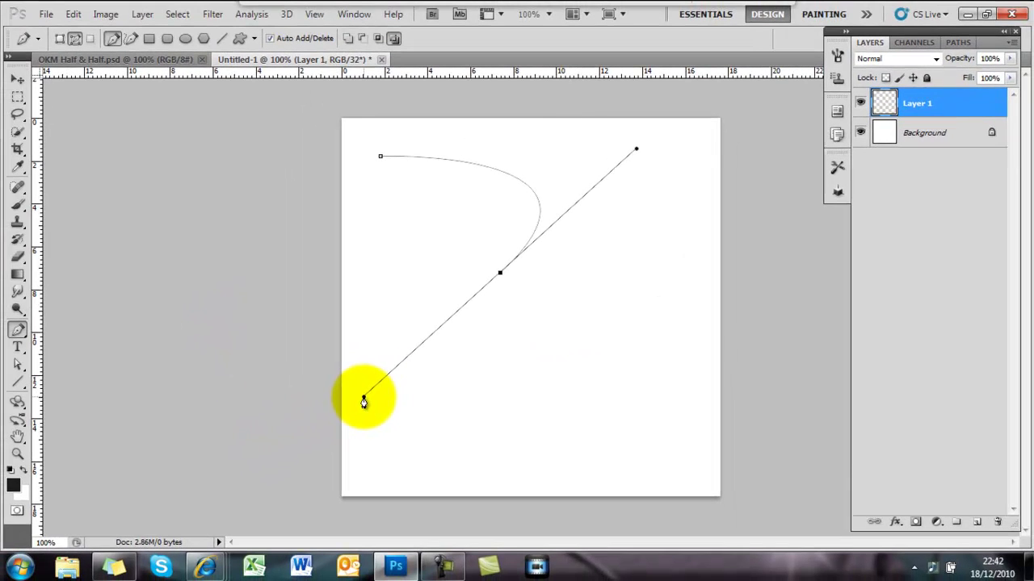
pyautogui.moveTo(364, 401); pyautogui.dragTo(363, 400)
# - Set the Brush tool to a 19 px hard round tip
pyautogui.click(17, 203)
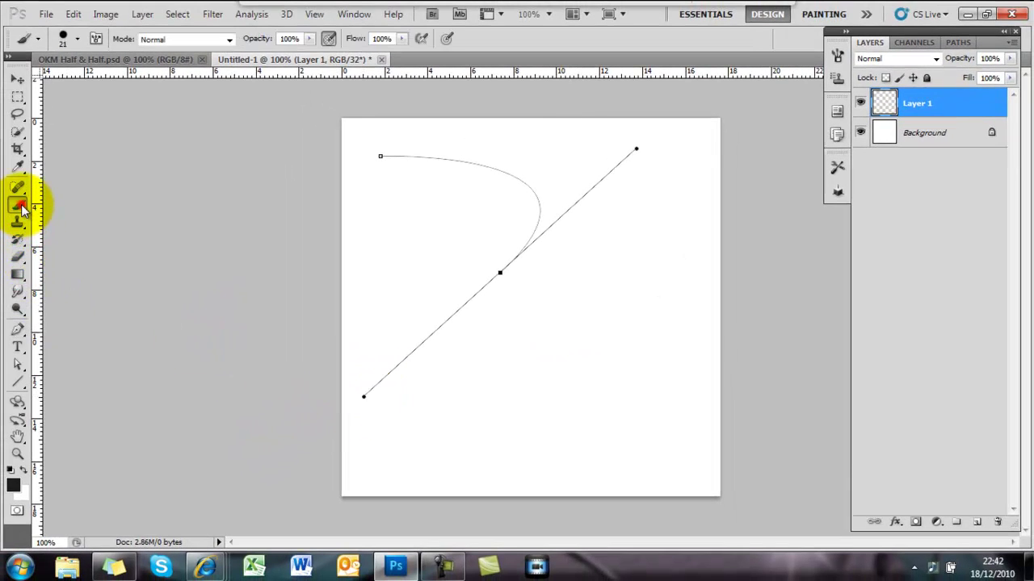
pyautogui.click(73, 40)
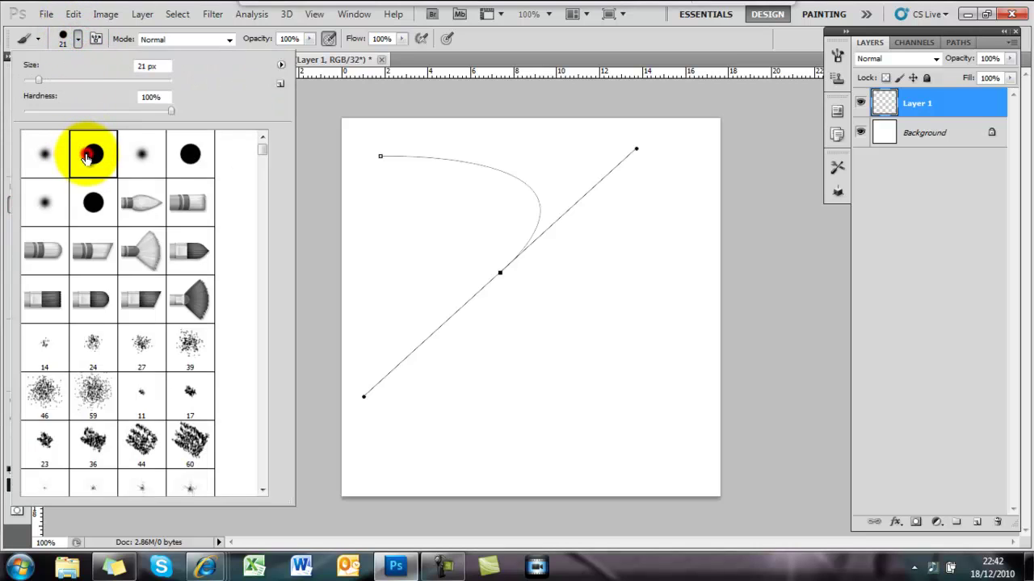
pyautogui.click(35, 79)
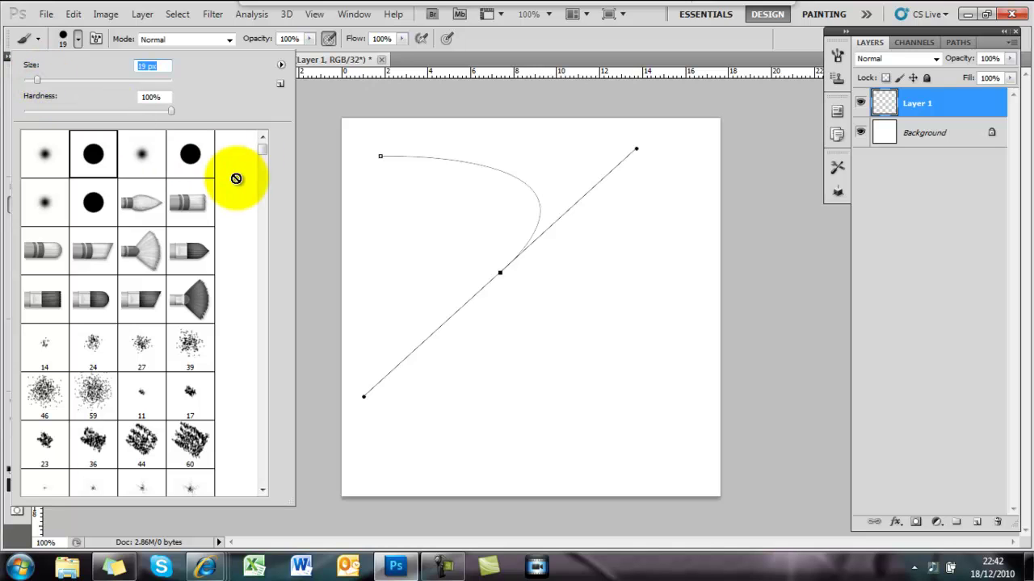
pyautogui.click(508, 42)
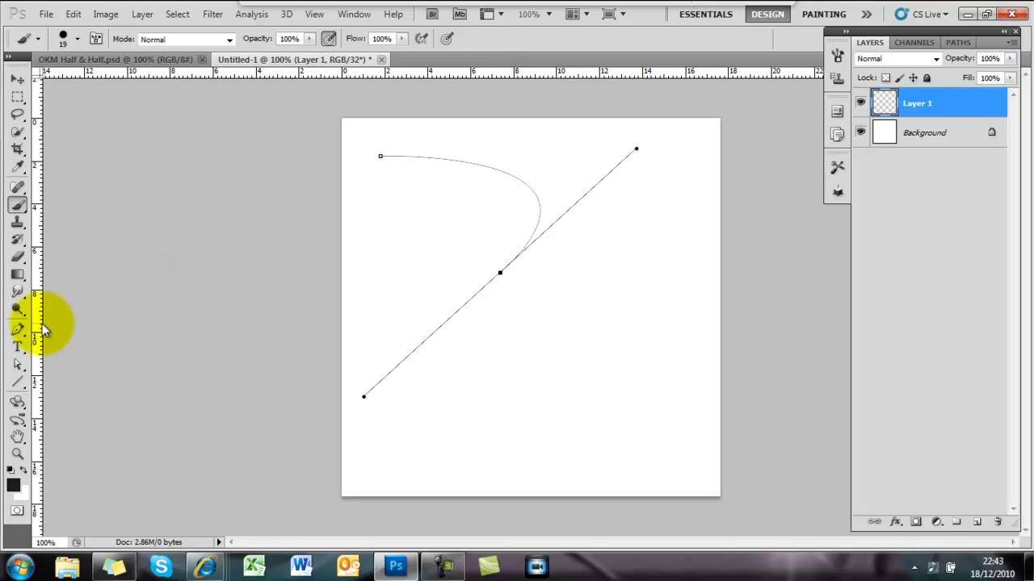
pyautogui.click(16, 332)
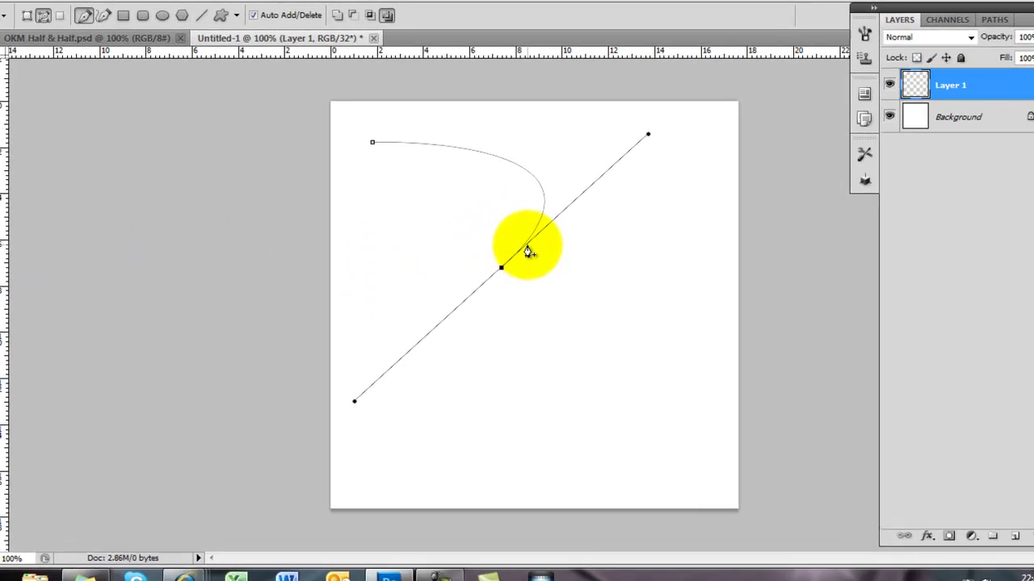
# - Stroke the curved path with the black brush, then delete the path
pyautogui.rightClick(524, 252)
pyautogui.click(637, 402)
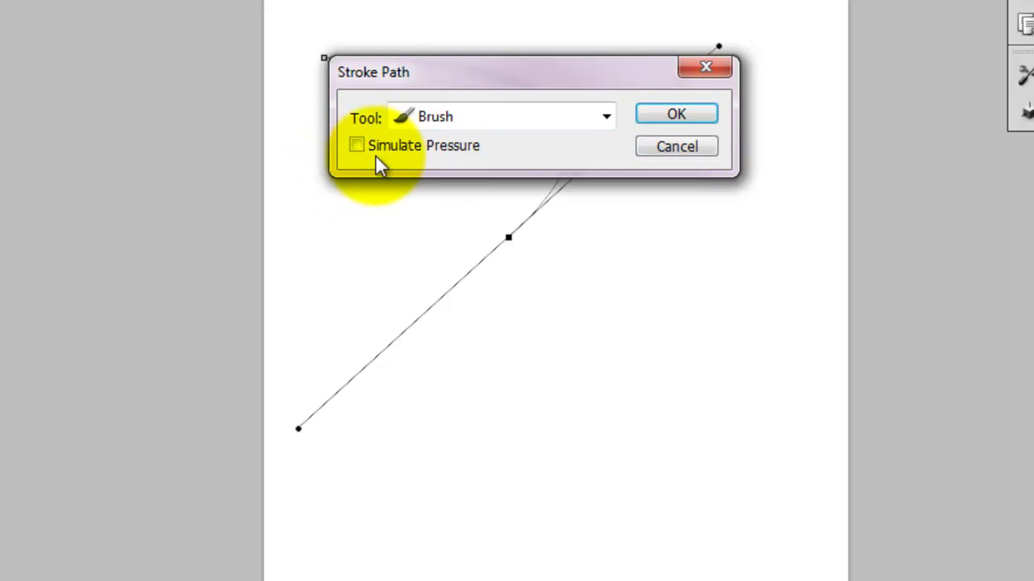
pyautogui.click(670, 114)
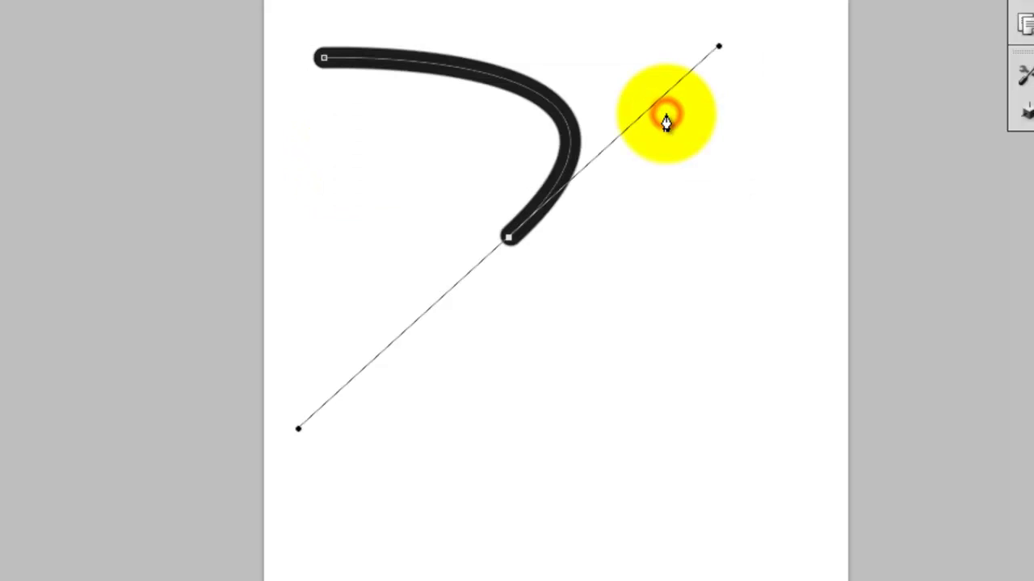
pyautogui.rightClick(590, 153)
pyautogui.click(704, 194)
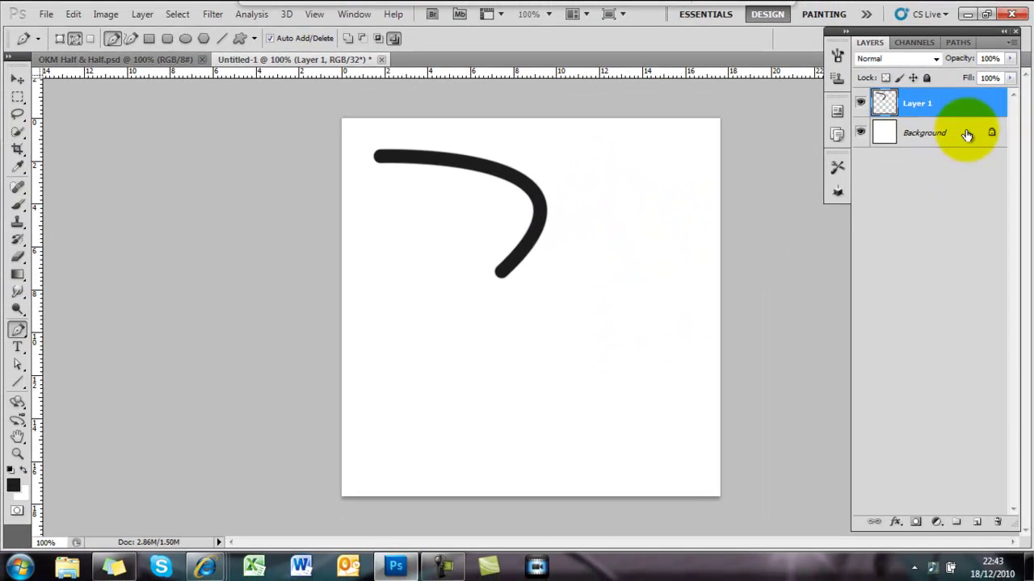
# - In Layer 1's Blending Options, enable Gradient Overlay and Drop Shadow
pyautogui.rightClick(970, 113)
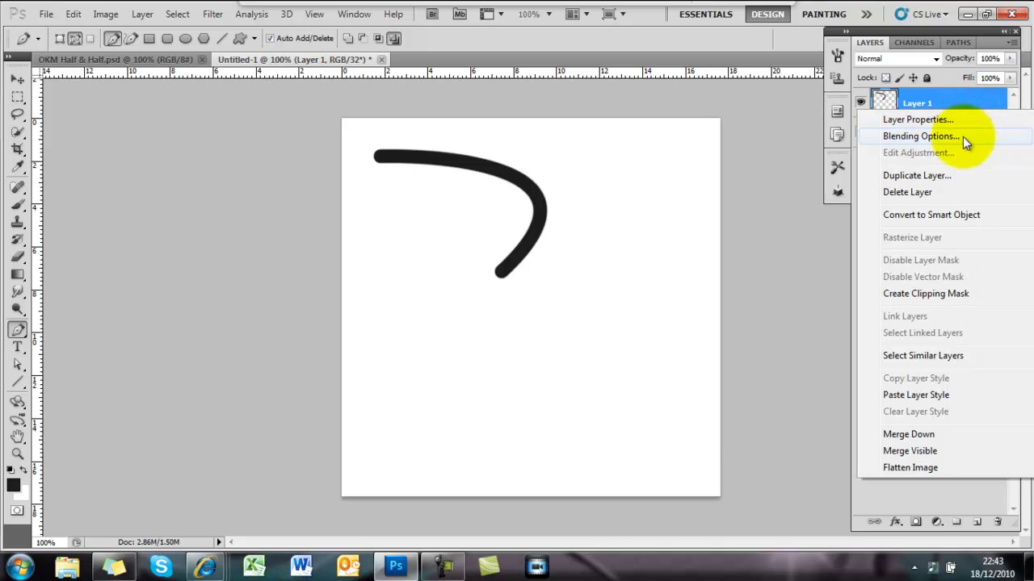
pyautogui.click(963, 137)
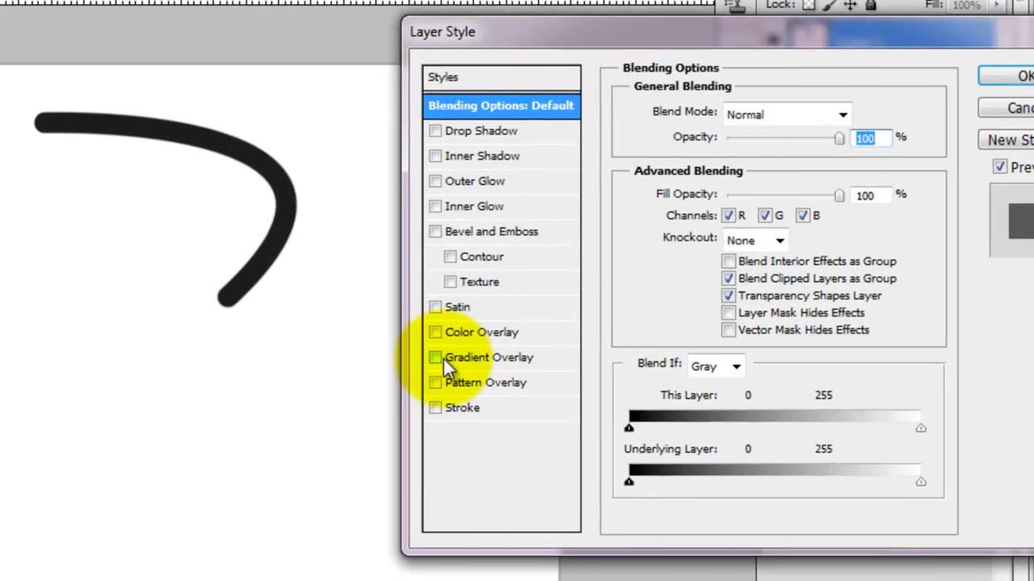
pyautogui.click(426, 361)
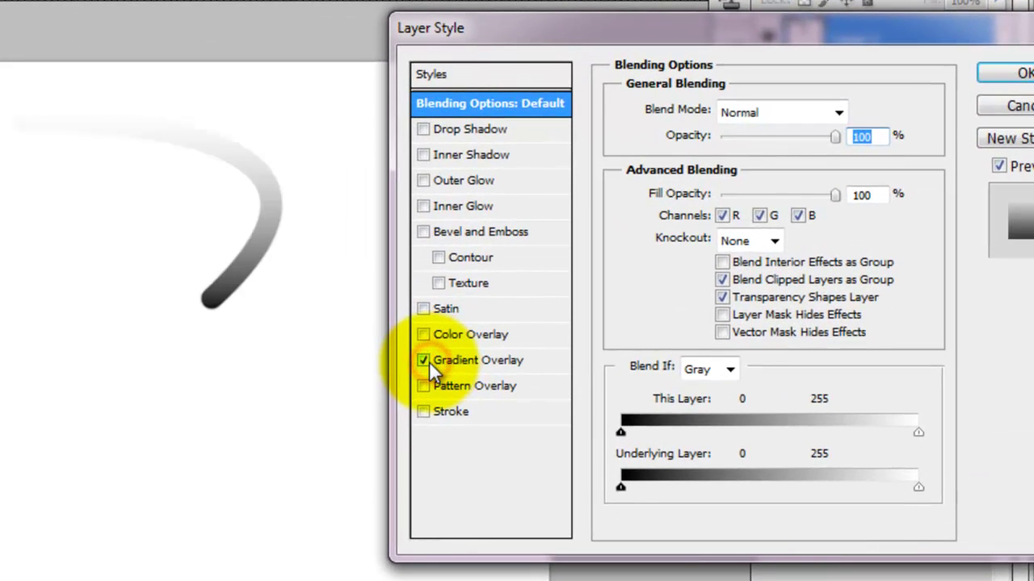
pyautogui.click(423, 412)
pyautogui.click(423, 411)
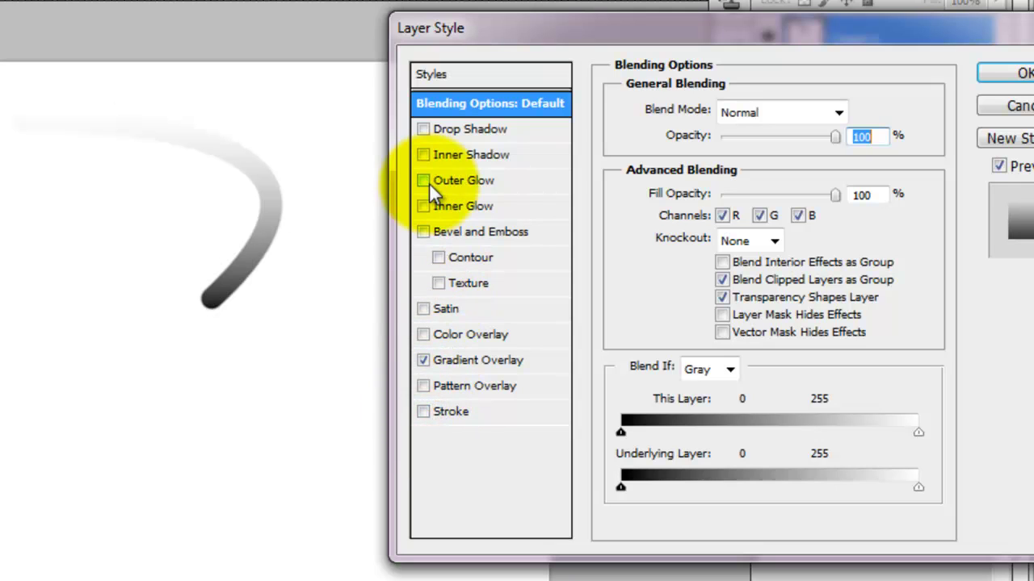
pyautogui.click(424, 128)
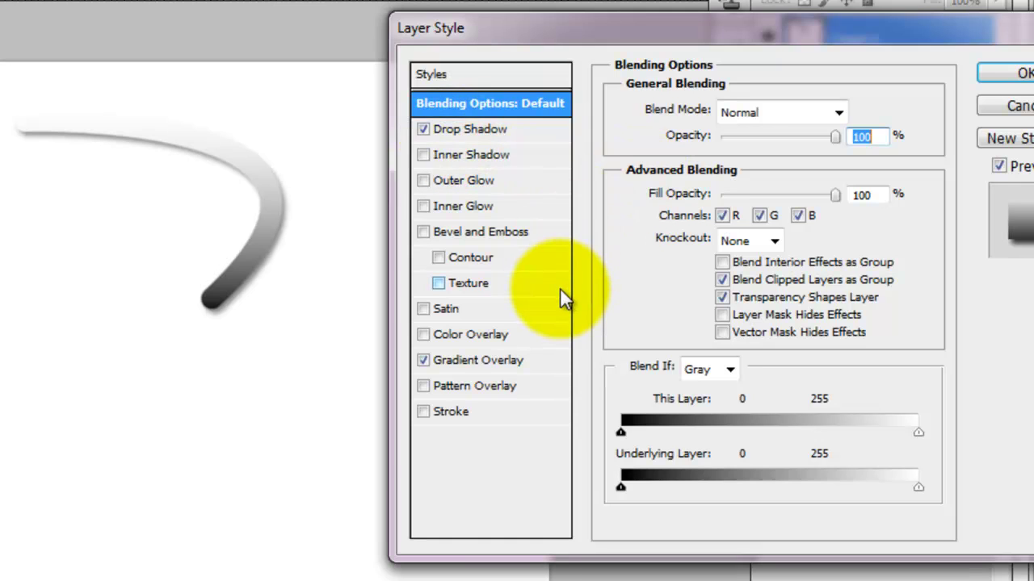
# - Add Bevel and Emboss with Contour and a dark hexagon Texture pattern
pyautogui.click(424, 231)
pyautogui.click(438, 256)
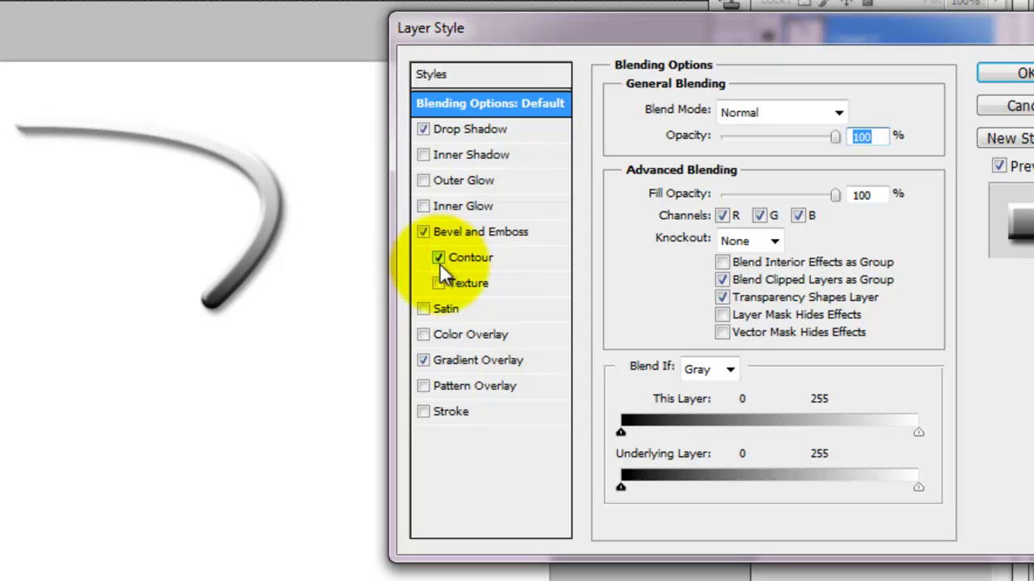
pyautogui.click(438, 282)
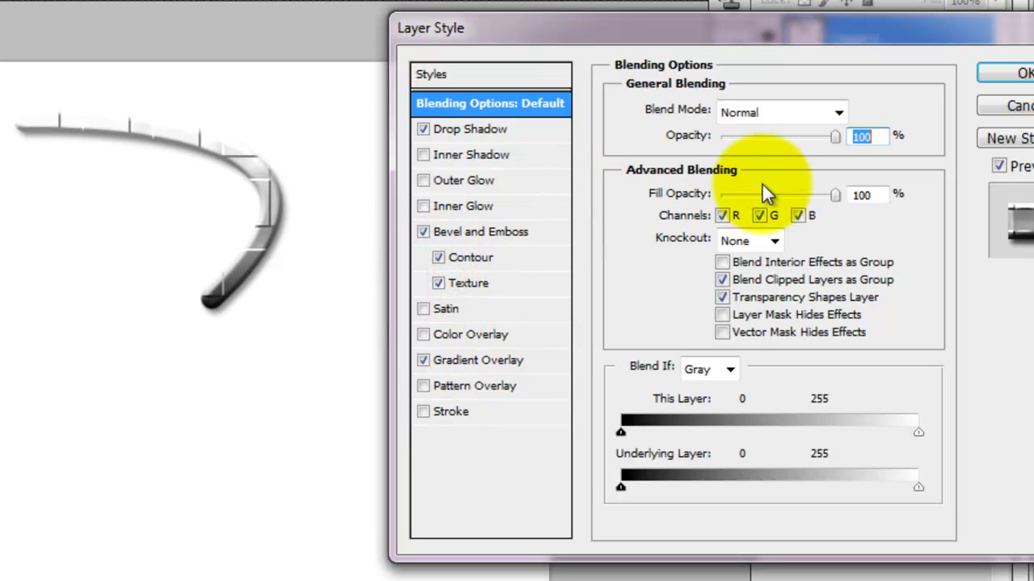
pyautogui.click(473, 284)
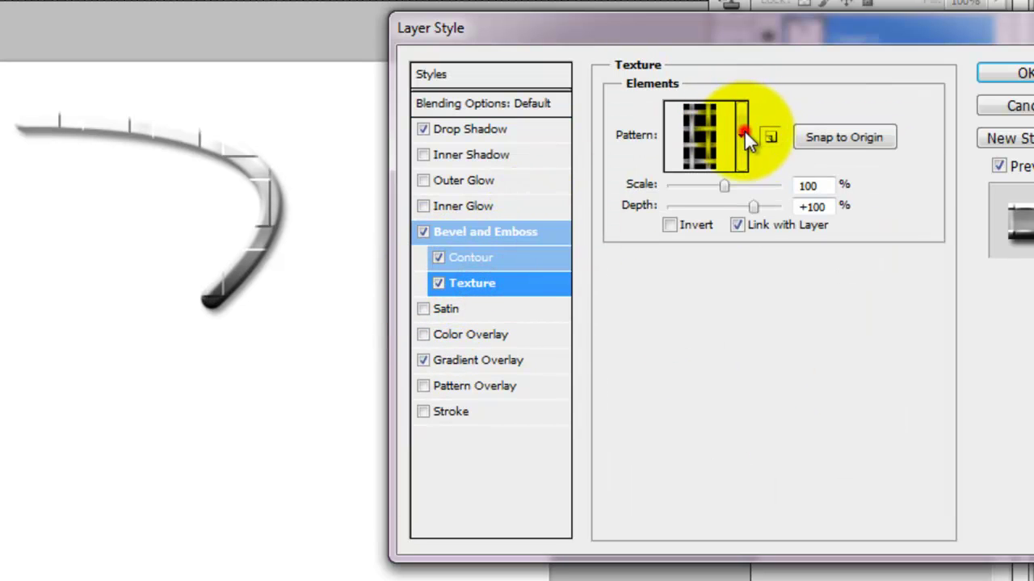
pyautogui.click(744, 134)
pyautogui.click(778, 281)
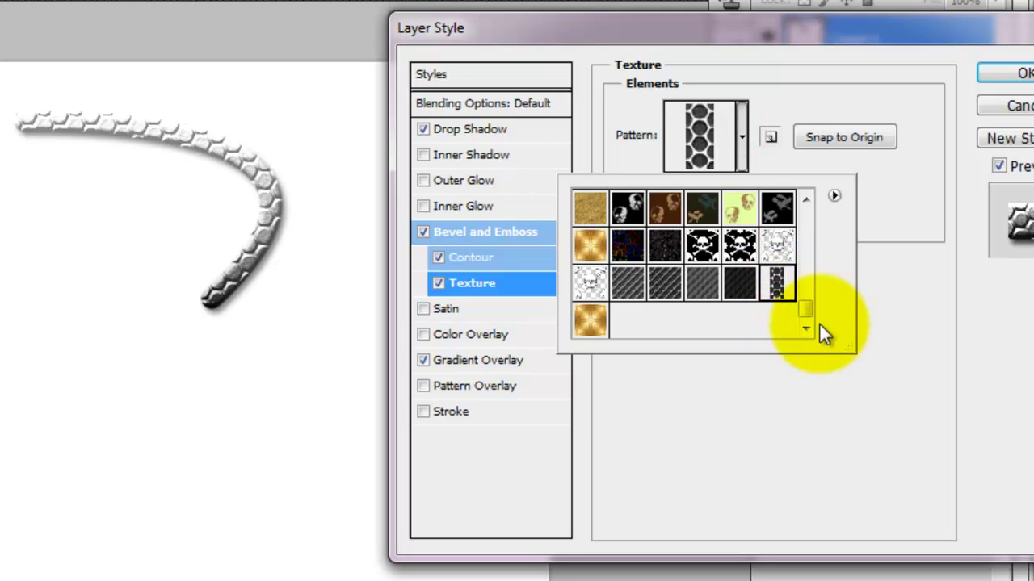
pyautogui.click(900, 361)
# - Change the gradient's right stop to mid-grey (R100 G96 B96) and enable Inner Shadow
pyautogui.click(504, 361)
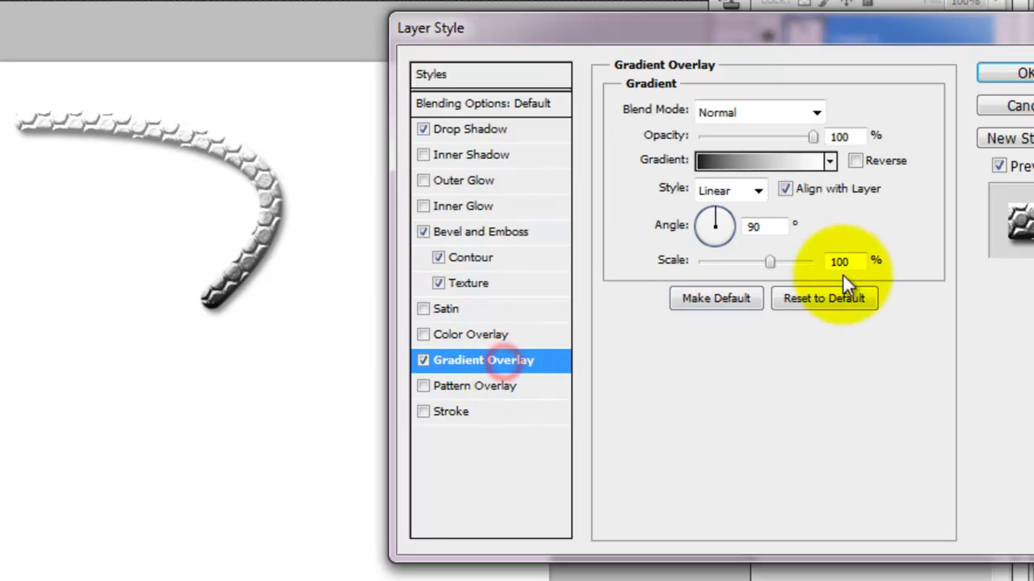
pyautogui.click(775, 166)
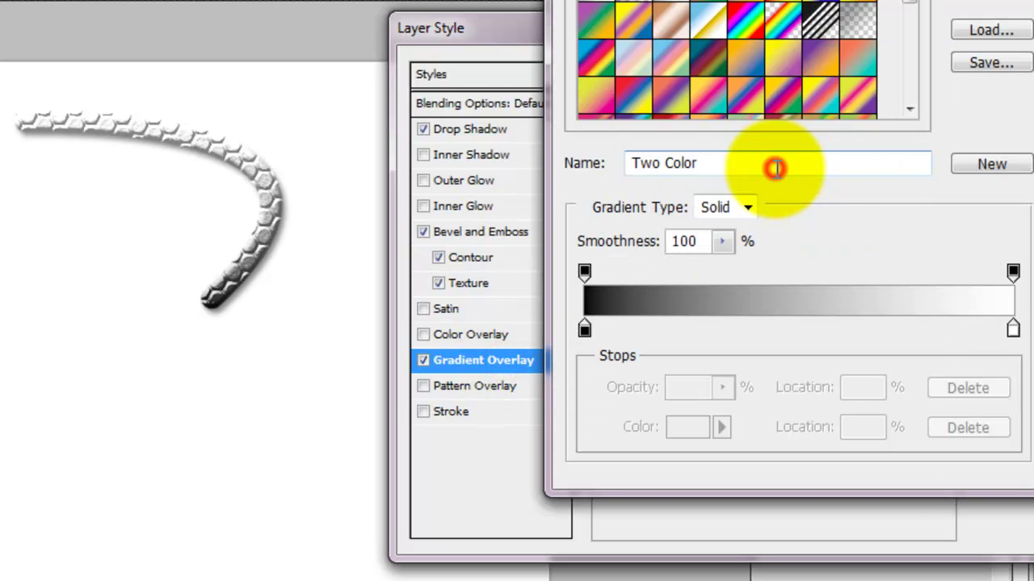
pyautogui.click(1013, 330)
pyautogui.click(685, 428)
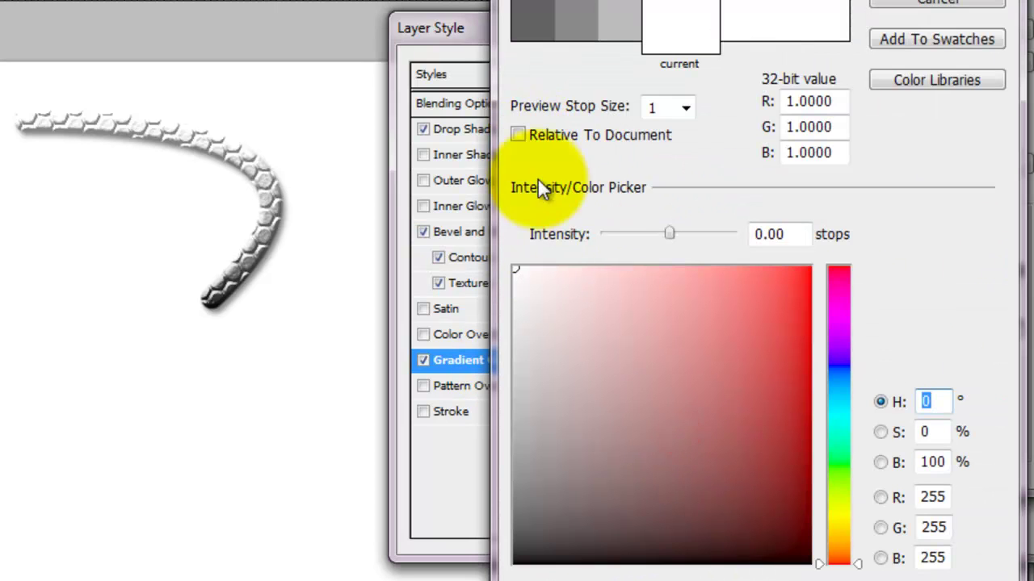
pyautogui.click(526, 523)
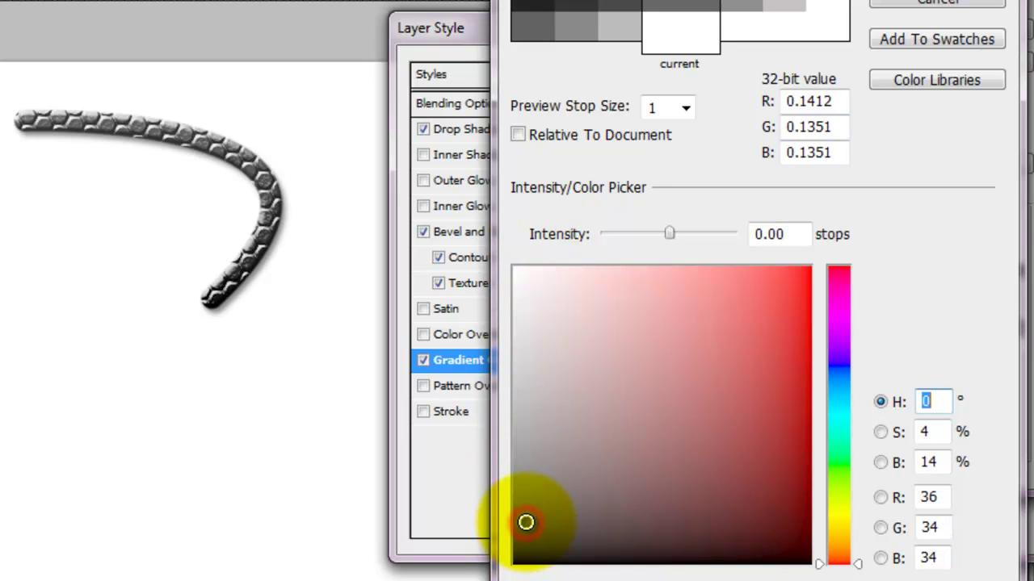
pyautogui.click(524, 446)
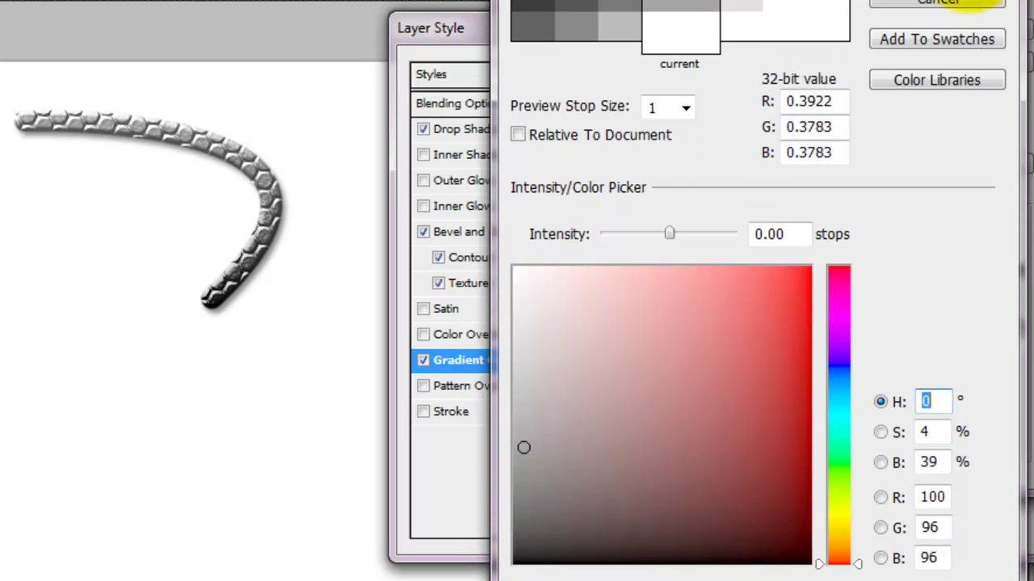
pyautogui.click(981, 3)
pyautogui.click(982, 1)
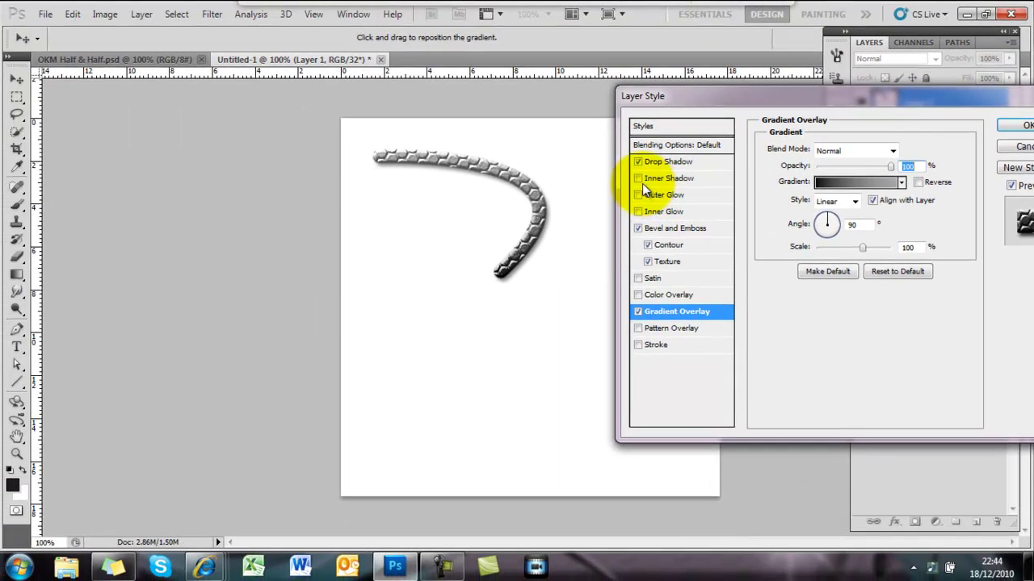
pyautogui.click(423, 154)
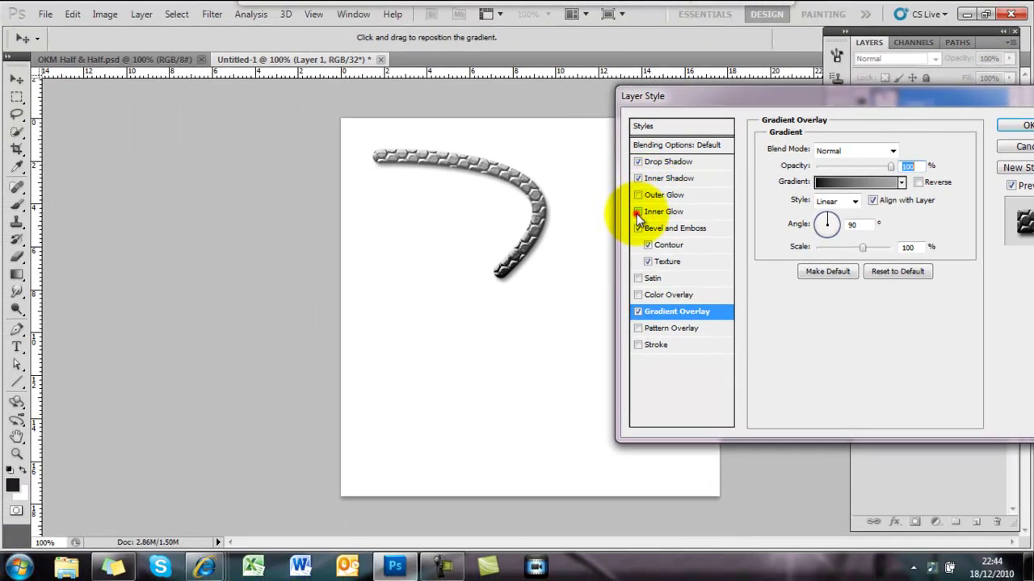
# - Adjust the drop shadow distance, raise its opacity to 100%, and apply the layer style
pyautogui.click(659, 164)
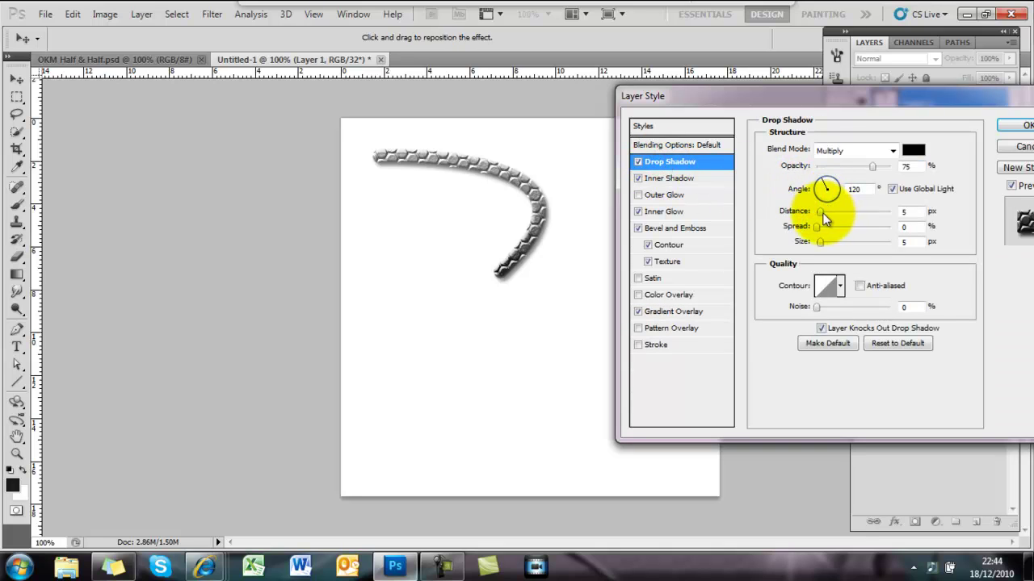
pyautogui.moveTo(829, 210); pyautogui.dragTo(823, 219)
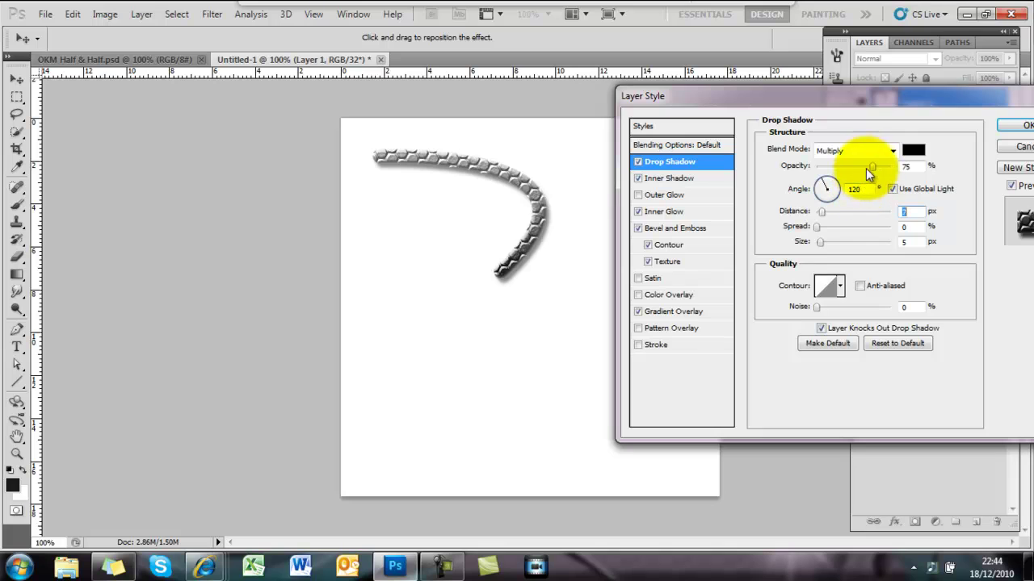
pyautogui.moveTo(899, 171); pyautogui.dragTo(917, 172)
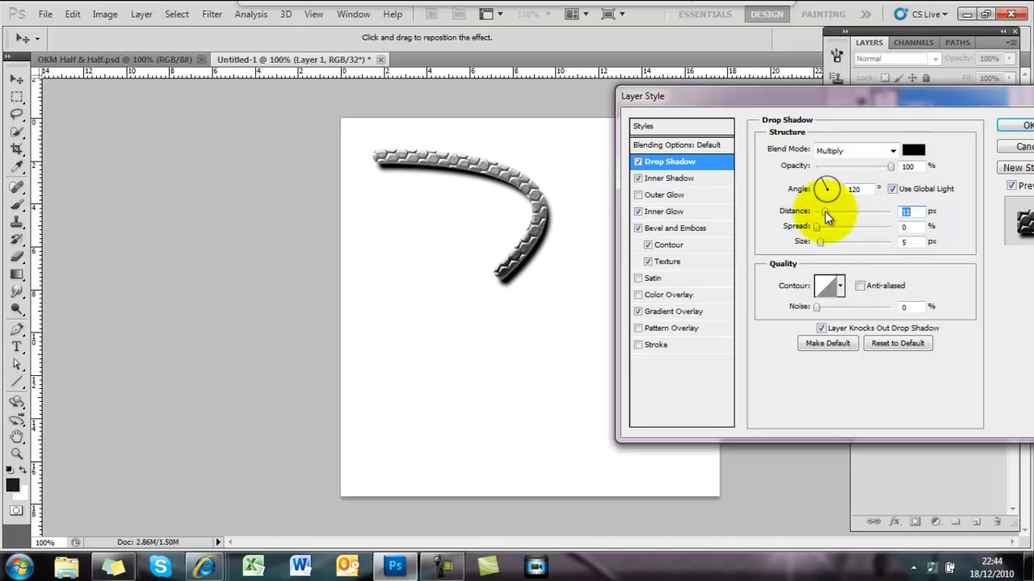
pyautogui.click(1008, 128)
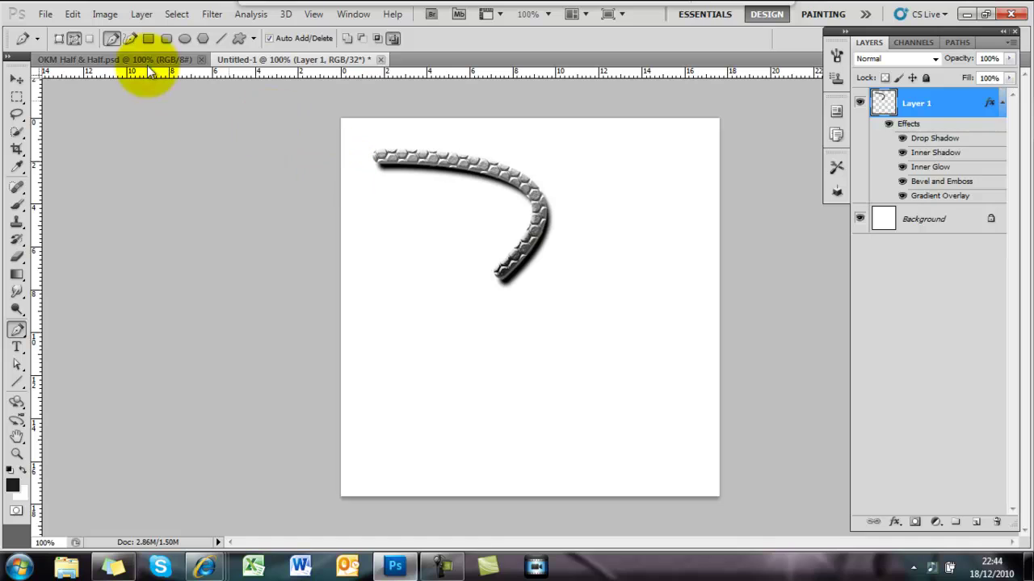
# - Rotate the tube curve with Ctrl+T and shift it past the canvas's left edge
pyautogui.hotkey('ctrl', 't')
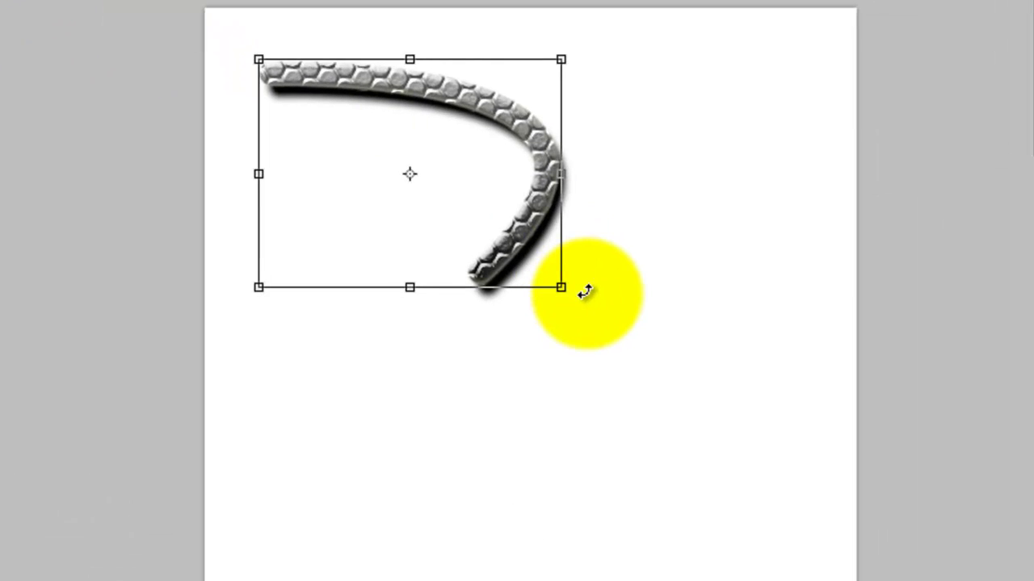
pyautogui.moveTo(585, 292)
pyautogui.mouseDown()
pyautogui.moveTo(492, 385)
pyautogui.moveTo(480, 350)
pyautogui.mouseUp()
pyautogui.moveTo(454, 226)
pyautogui.mouseDown()
pyautogui.moveTo(230, 284)
pyautogui.moveTo(284, 289)
pyautogui.mouseUp()
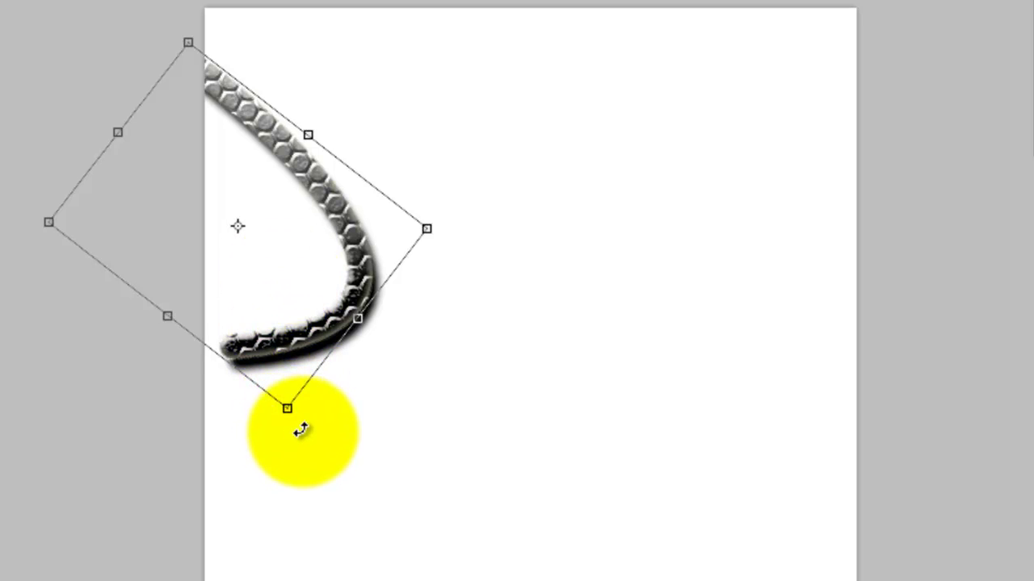
pyautogui.moveTo(300, 430)
pyautogui.mouseDown()
pyautogui.moveTo(264, 443)
pyautogui.moveTo(284, 444)
pyautogui.mouseUp()
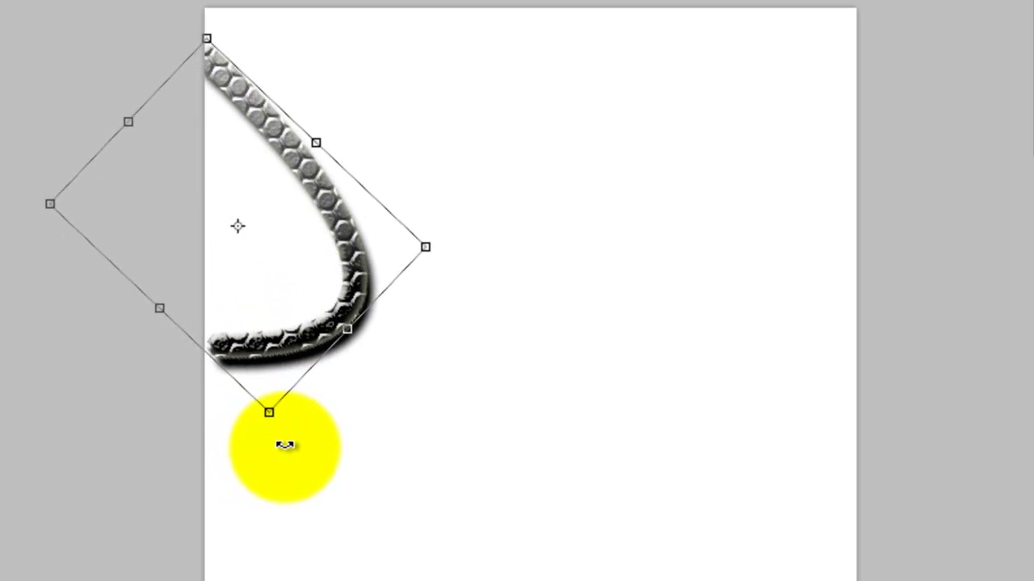
pyautogui.moveTo(269, 307); pyautogui.dragTo(242, 309)
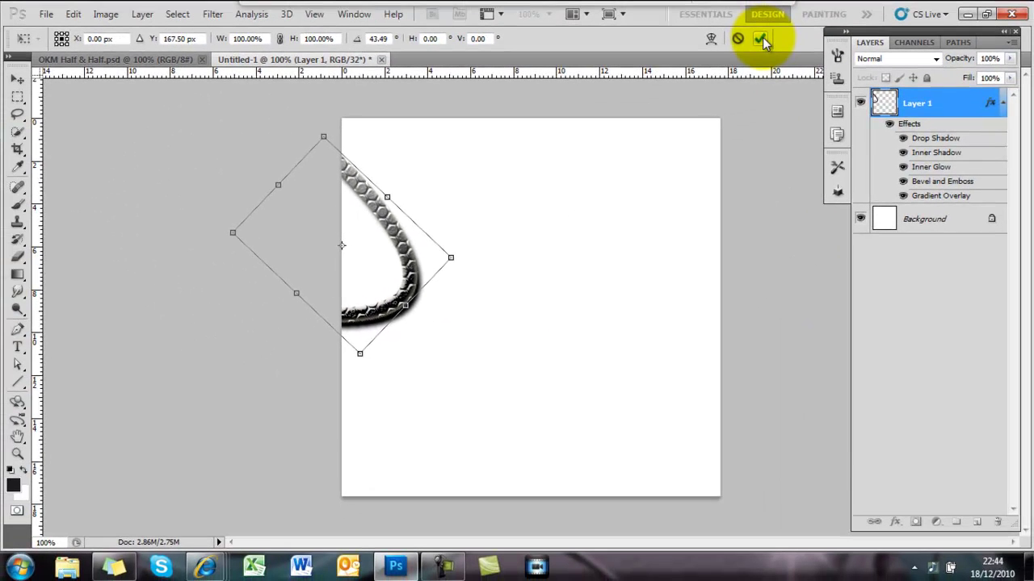
pyautogui.click(762, 38)
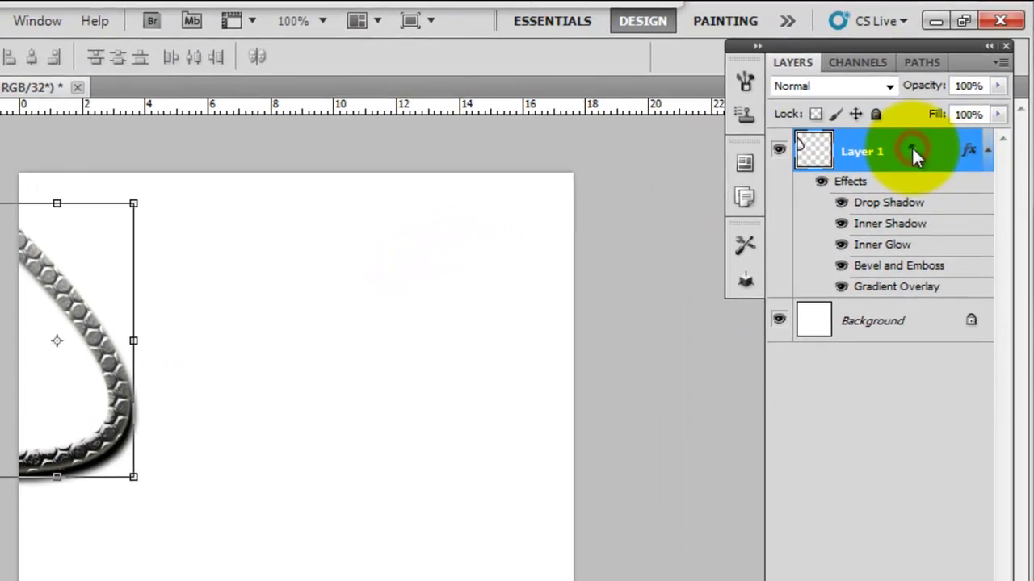
# - Duplicate Layer 1 as Layer 1 copy
pyautogui.rightClick(950, 103)
pyautogui.click(893, 247)
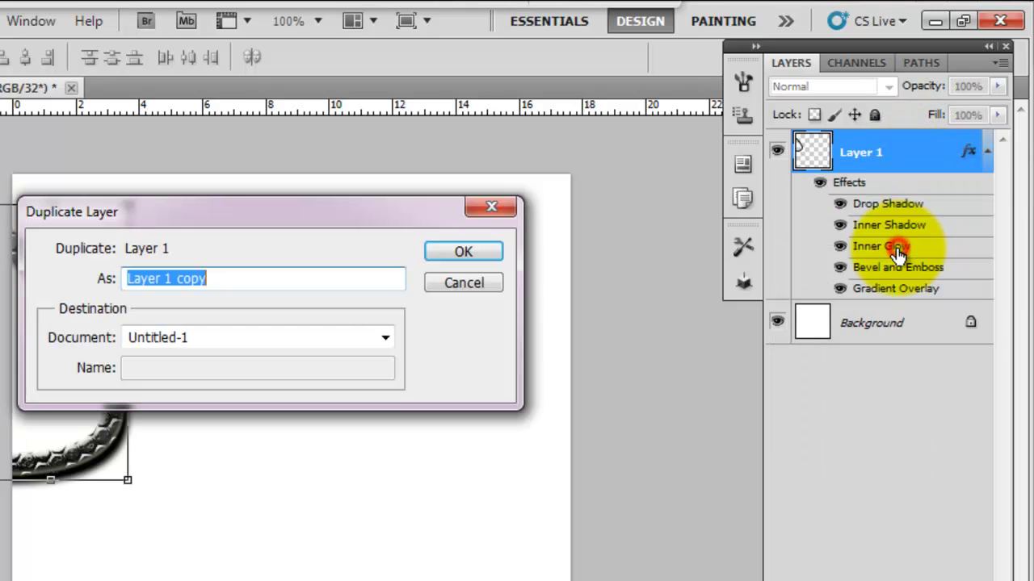
pyautogui.click(485, 252)
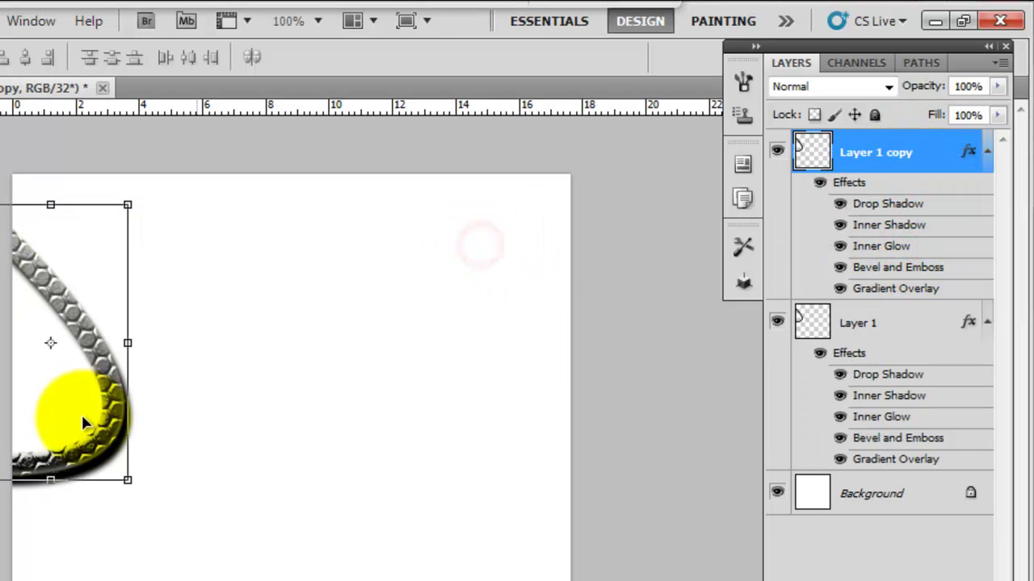
# - Flip the copied tube vertically and position it below the original to form a loop
pyautogui.click(127, 480)
pyautogui.moveTo(245, 318); pyautogui.dragTo(241, 405)
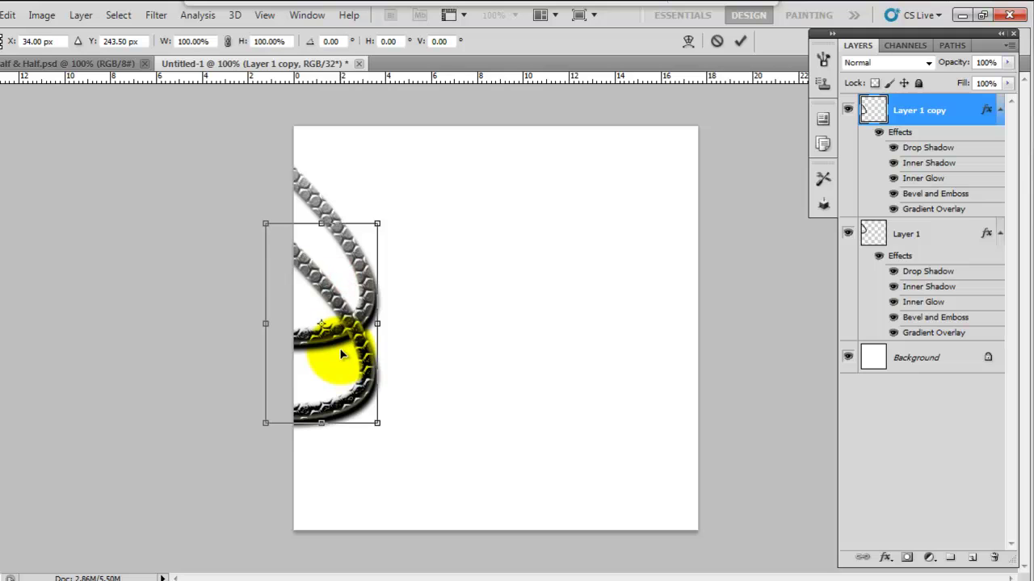
pyautogui.moveTo(342, 355); pyautogui.dragTo(342, 135)
pyautogui.moveTo(340, 176); pyautogui.dragTo(332, 325)
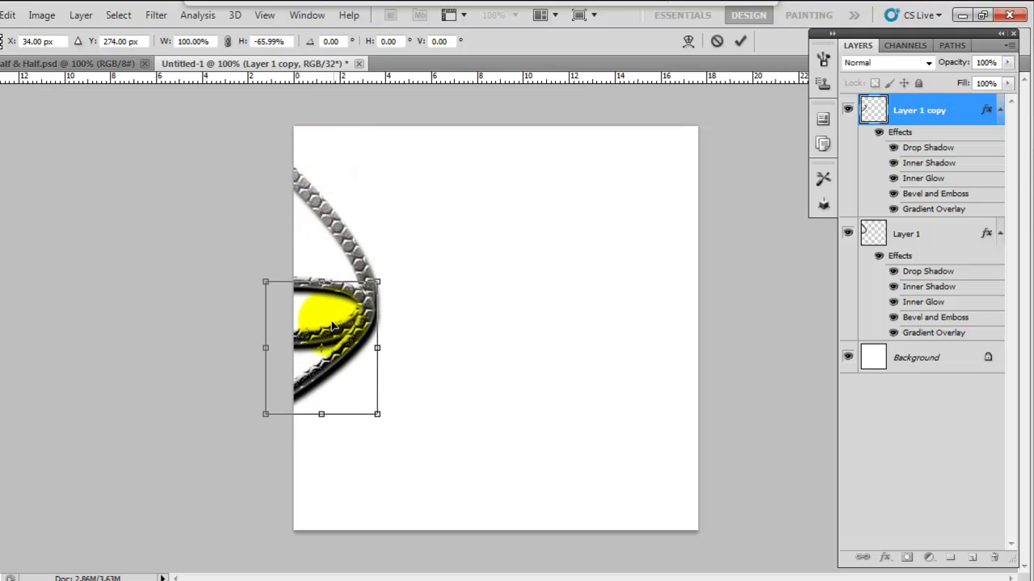
pyautogui.press('Left')
pyautogui.press('Left')
pyautogui.press('Left')
pyautogui.press('Left')
pyautogui.press('Left')
pyautogui.press('Left')
pyautogui.press('Left')
pyautogui.press('Left')
pyautogui.press('Left')
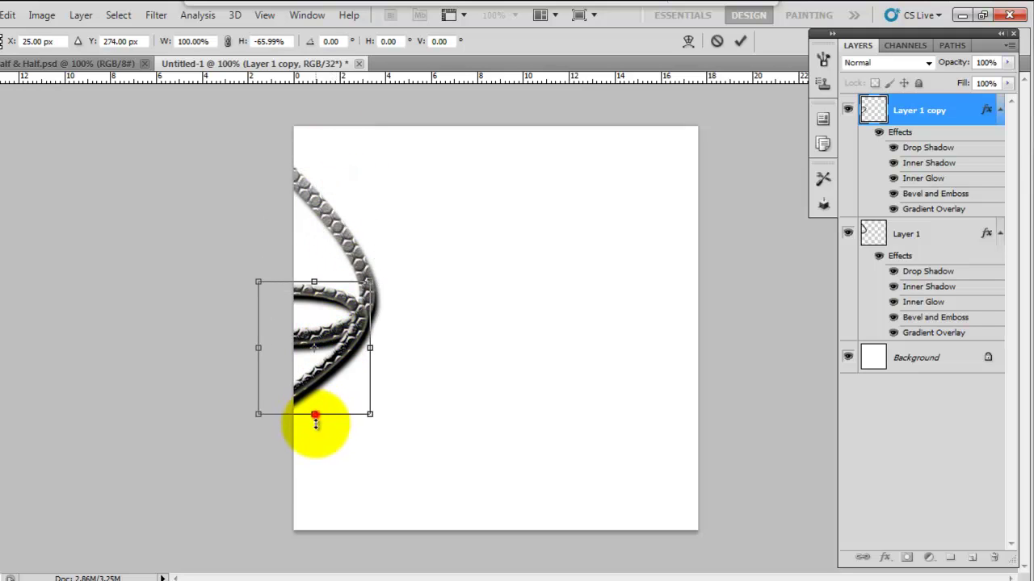
pyautogui.moveTo(315, 419); pyautogui.dragTo(316, 450)
pyautogui.moveTo(307, 351)
pyautogui.mouseDown()
pyautogui.moveTo(314, 341)
pyautogui.moveTo(311, 365)
pyautogui.moveTo(314, 339)
pyautogui.moveTo(296, 342)
pyautogui.moveTo(308, 362)
pyautogui.mouseUp()
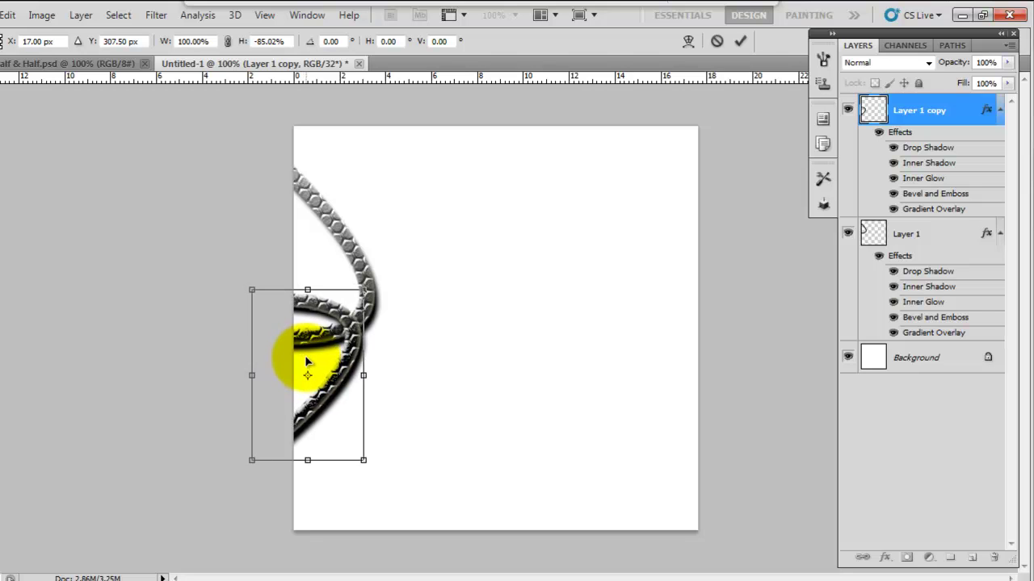
pyautogui.click(741, 41)
# - Crop the canvas to a narrow strip around the tube loop
pyautogui.click(738, 213)
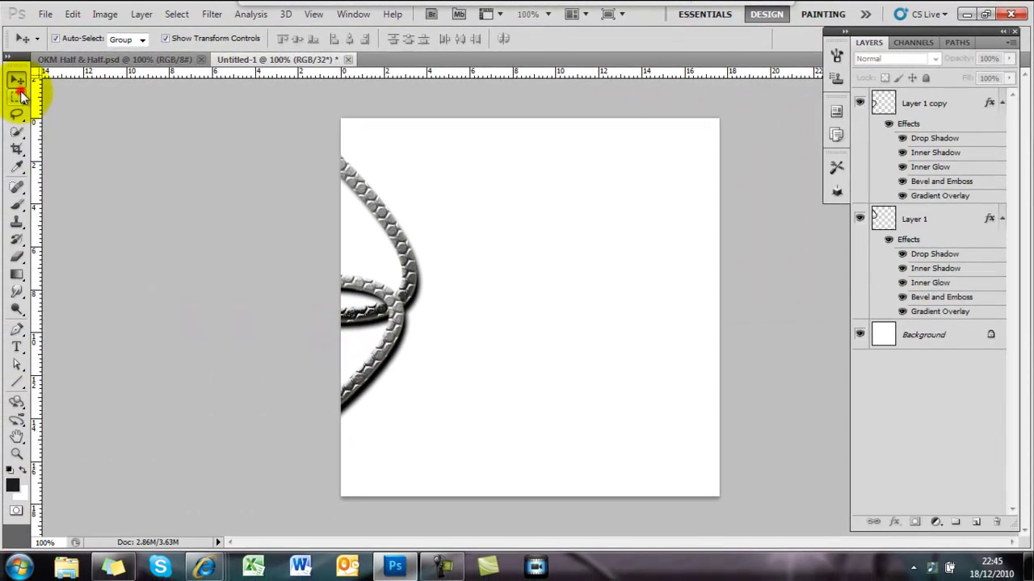
pyautogui.click(18, 95)
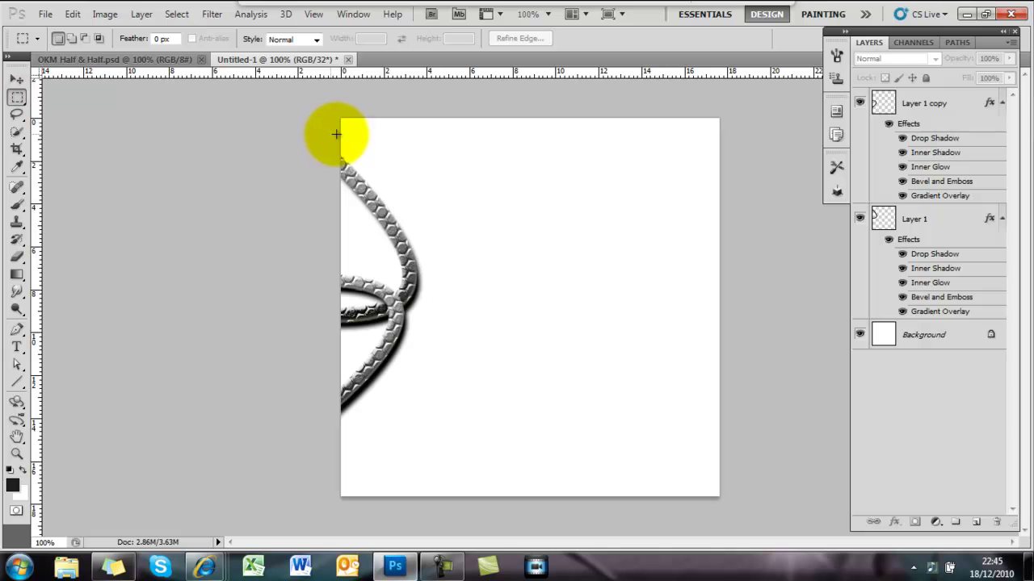
pyautogui.moveTo(340, 134); pyautogui.dragTo(433, 445)
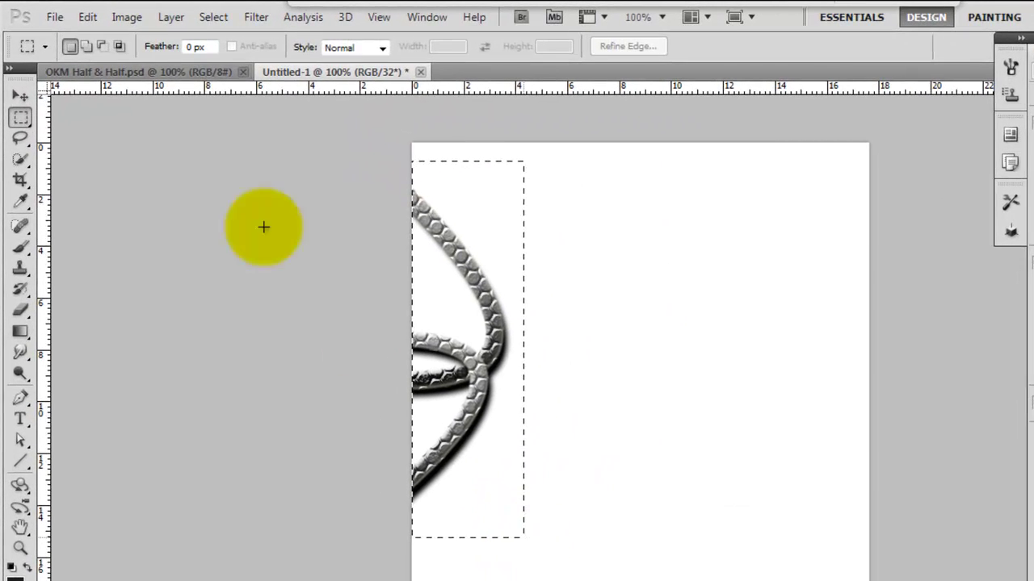
pyautogui.click(129, 17)
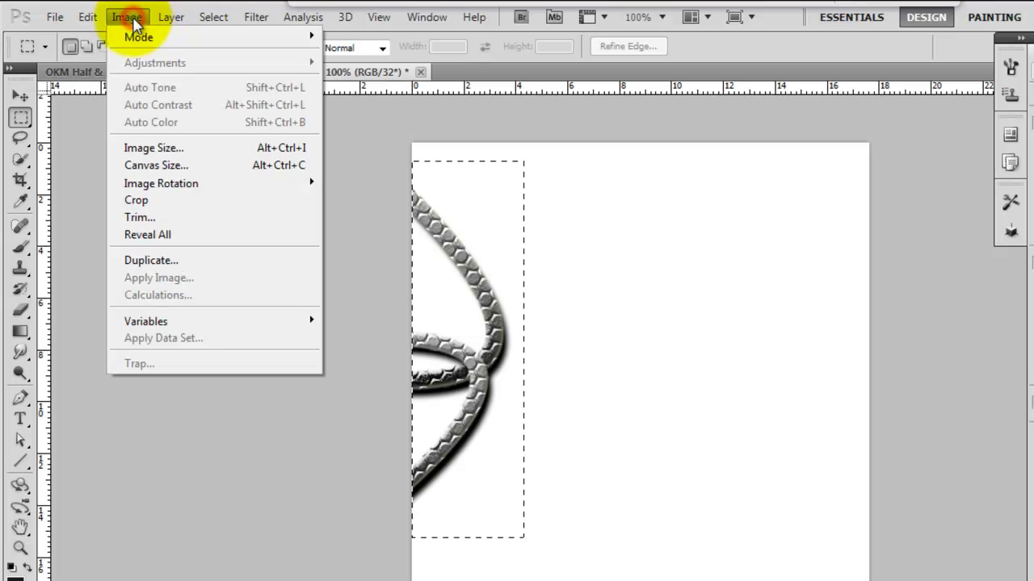
pyautogui.click(172, 204)
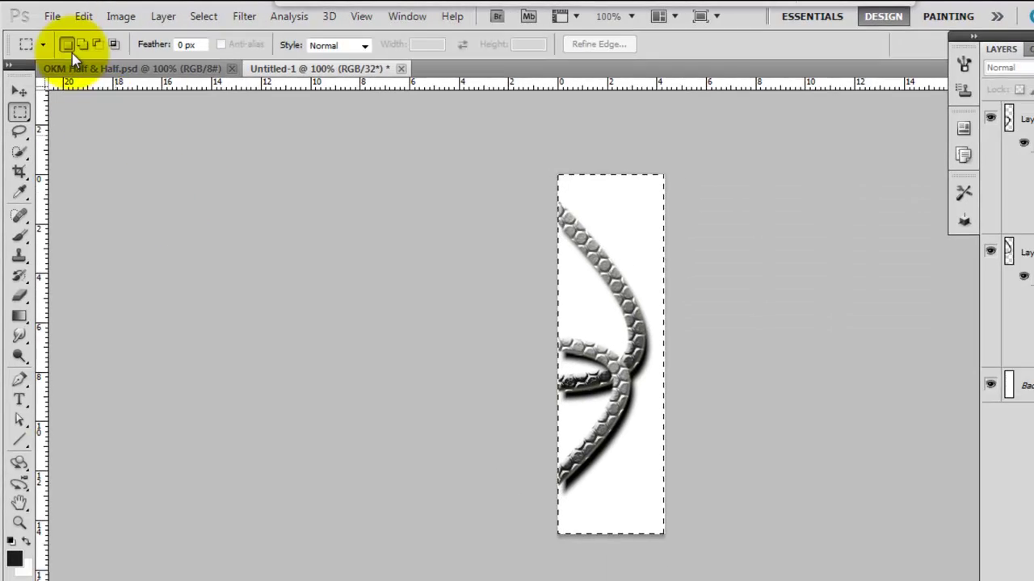
# - Save the file as tubes2.psd and hide the white Background layer
pyautogui.click(46, 14)
pyautogui.click(106, 242)
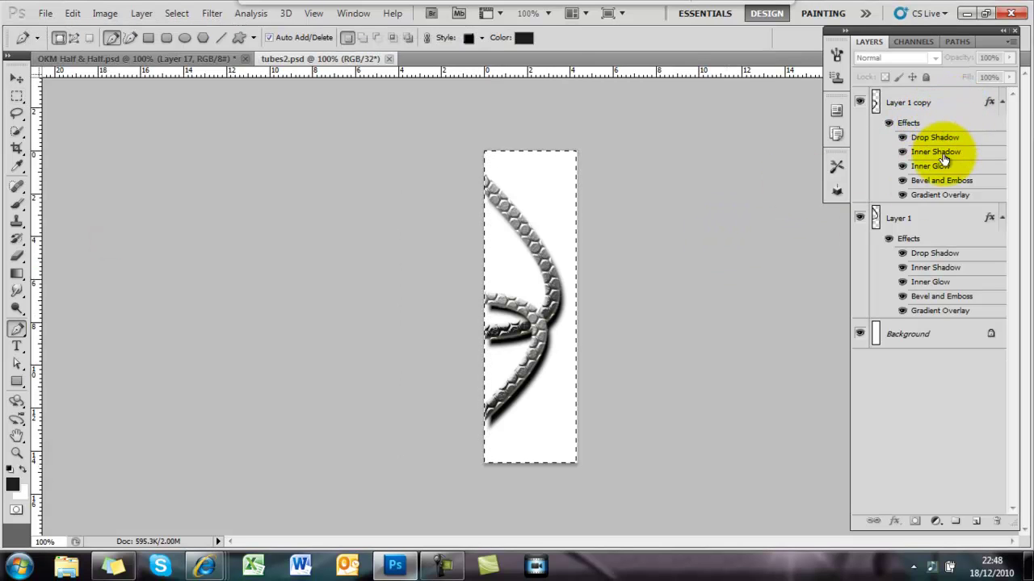
pyautogui.click(859, 333)
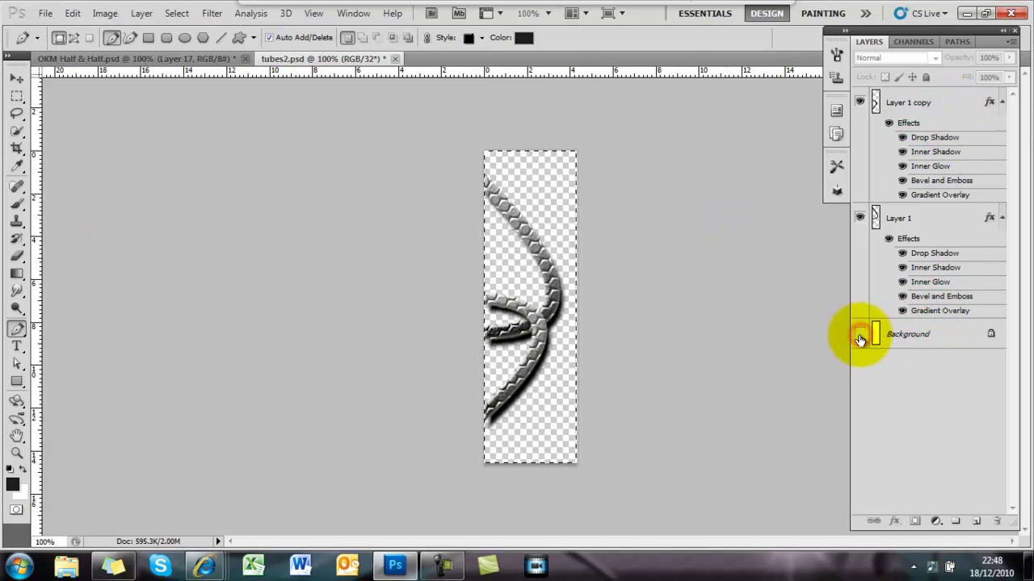
pyautogui.click(45, 14)
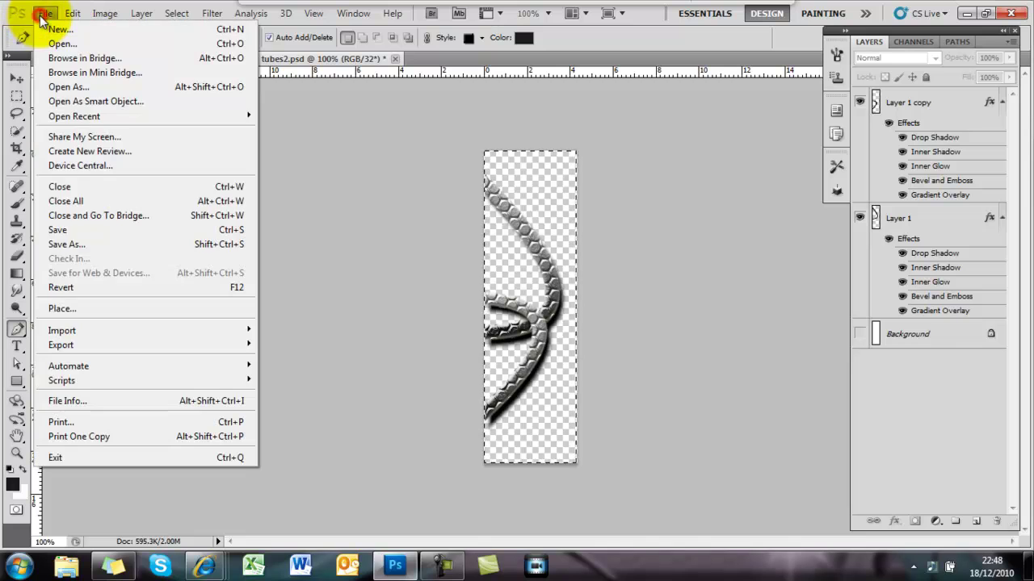
# - Re-save as tubes2.psd, replacing the existing file and accepting the format options
pyautogui.click(66, 244)
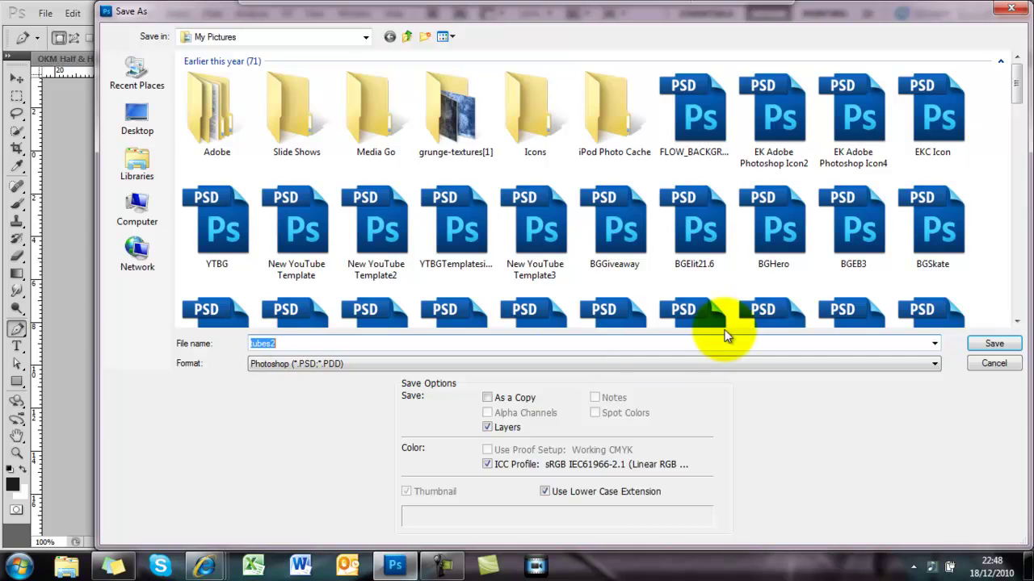
pyautogui.click(1008, 346)
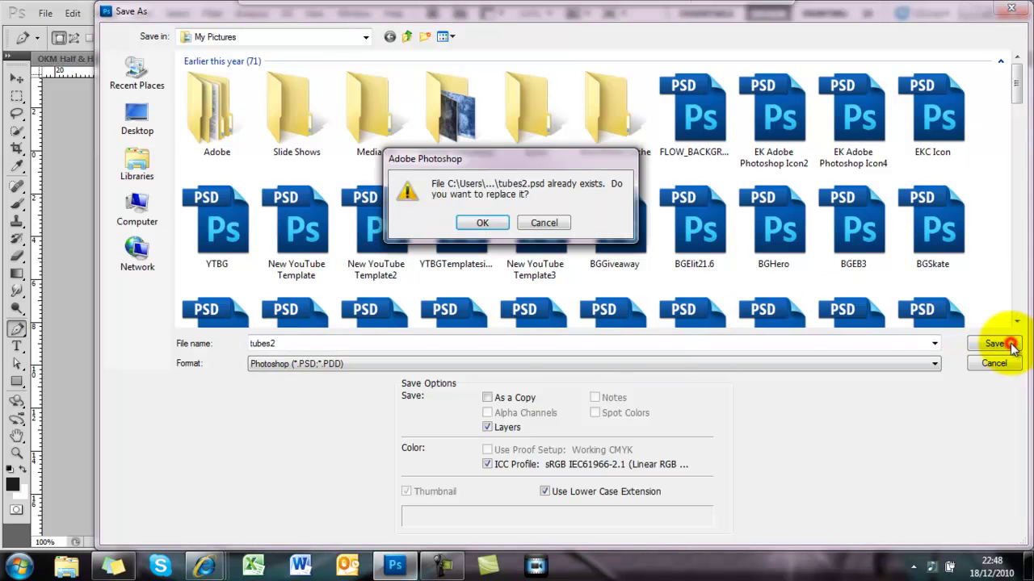
pyautogui.click(476, 225)
pyautogui.click(680, 180)
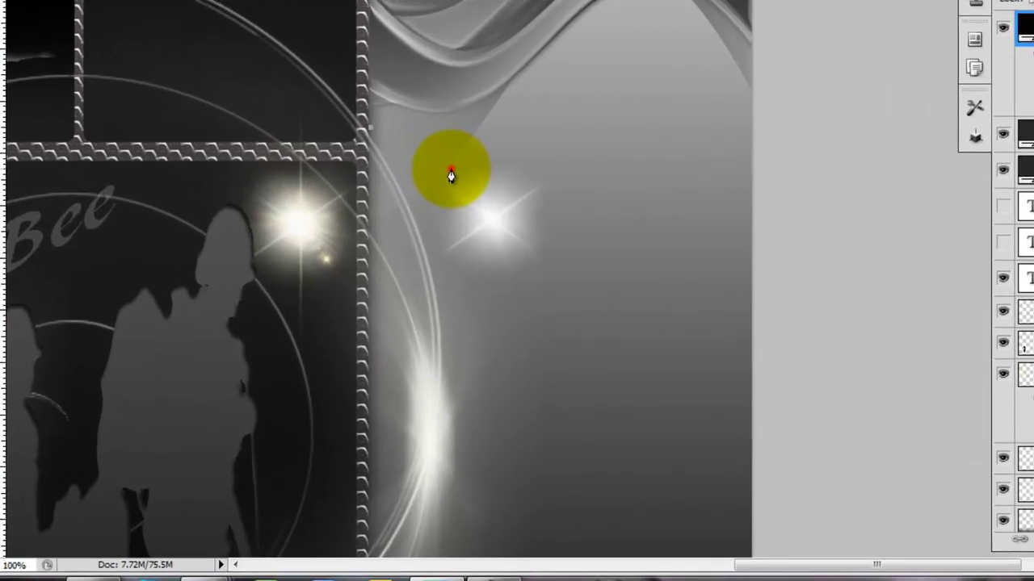
# - Pen-draw the black polygon Shape 20 beside the frame, then add an empty layer above it
pyautogui.click(407, 216)
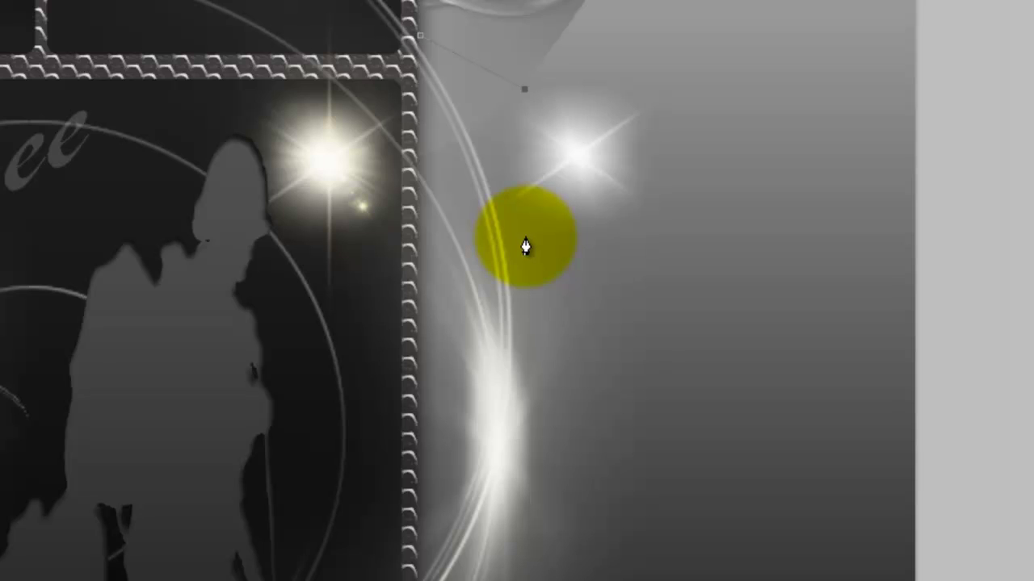
pyautogui.click(524, 239)
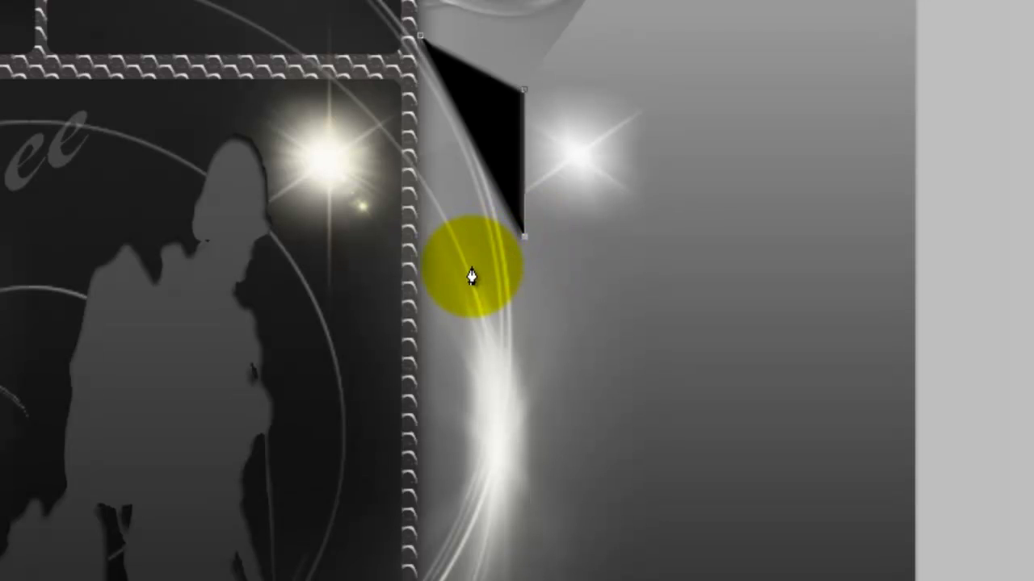
pyautogui.click(470, 266)
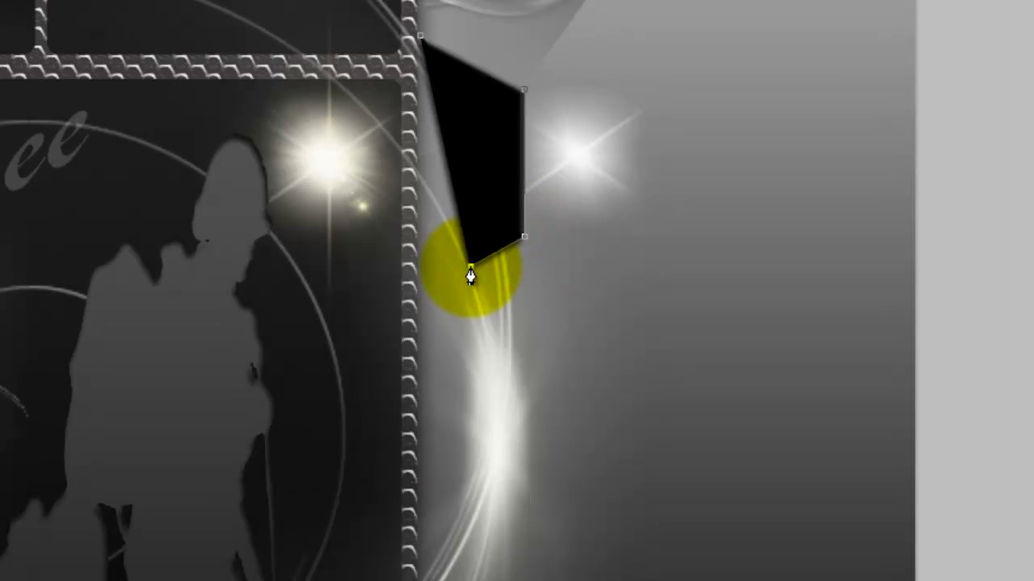
pyautogui.click(467, 352)
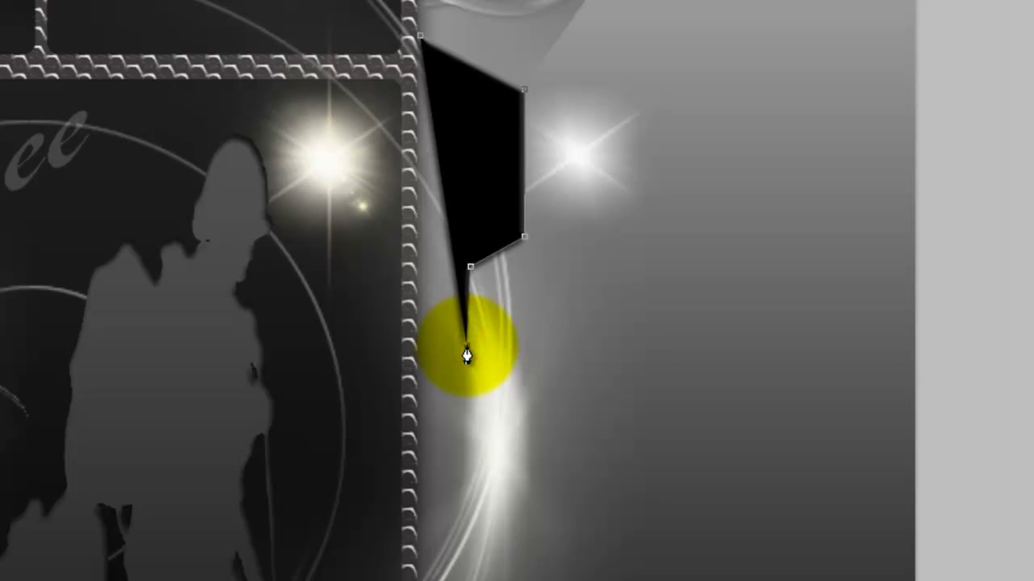
pyautogui.click(499, 368)
pyautogui.click(499, 396)
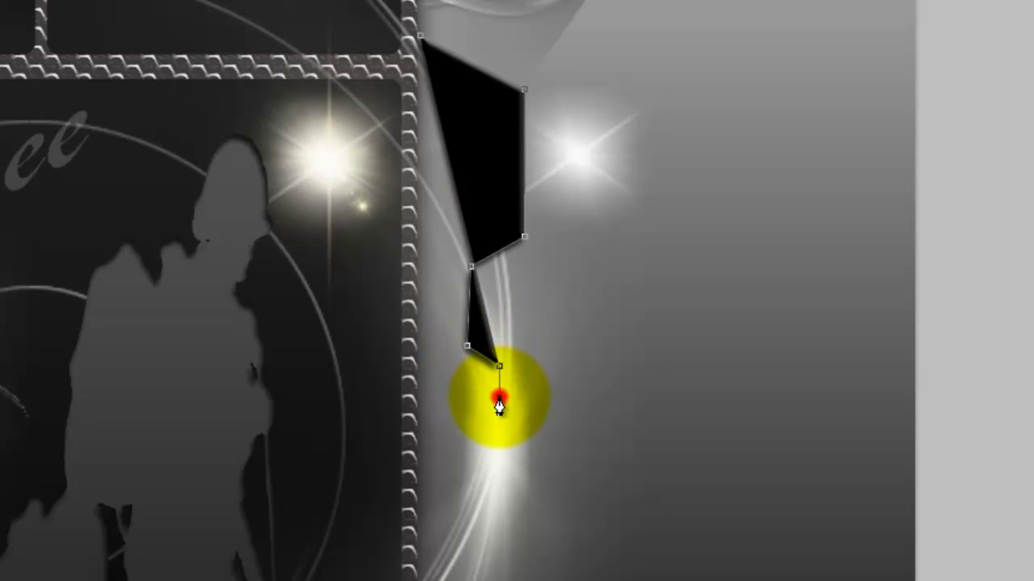
pyautogui.click(416, 427)
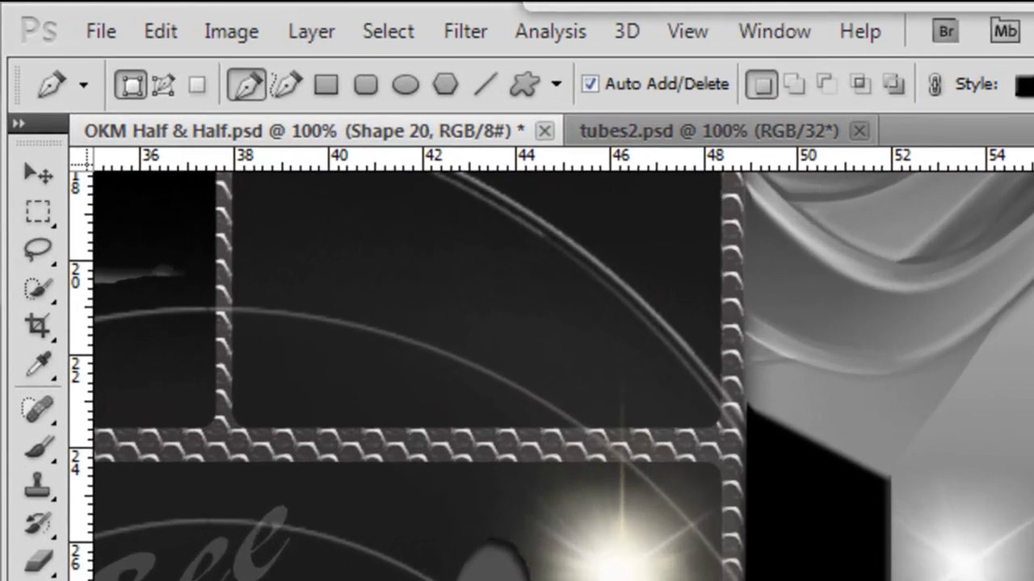
pyautogui.hotkey('alt', '[')
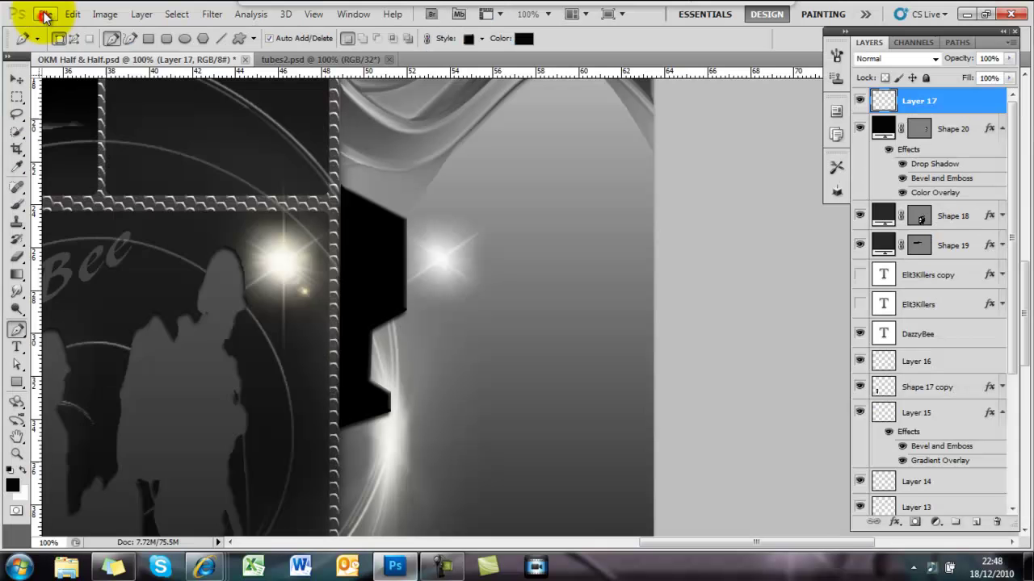
# - Place the tubes2 file into the banner
pyautogui.click(104, 32)
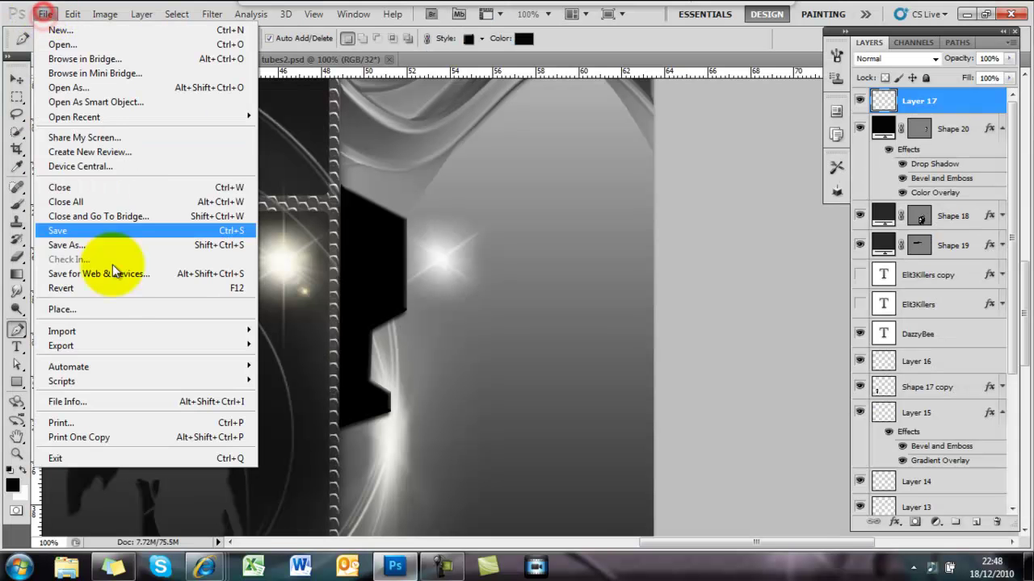
pyautogui.click(117, 315)
pyautogui.write('tu')
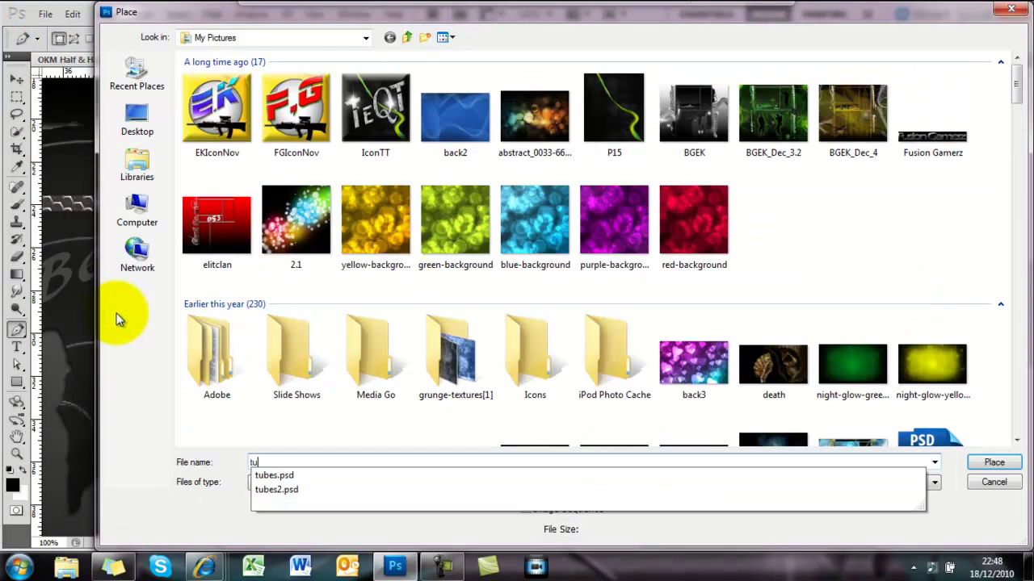
pyautogui.write('bes2')
pyautogui.press('Return')
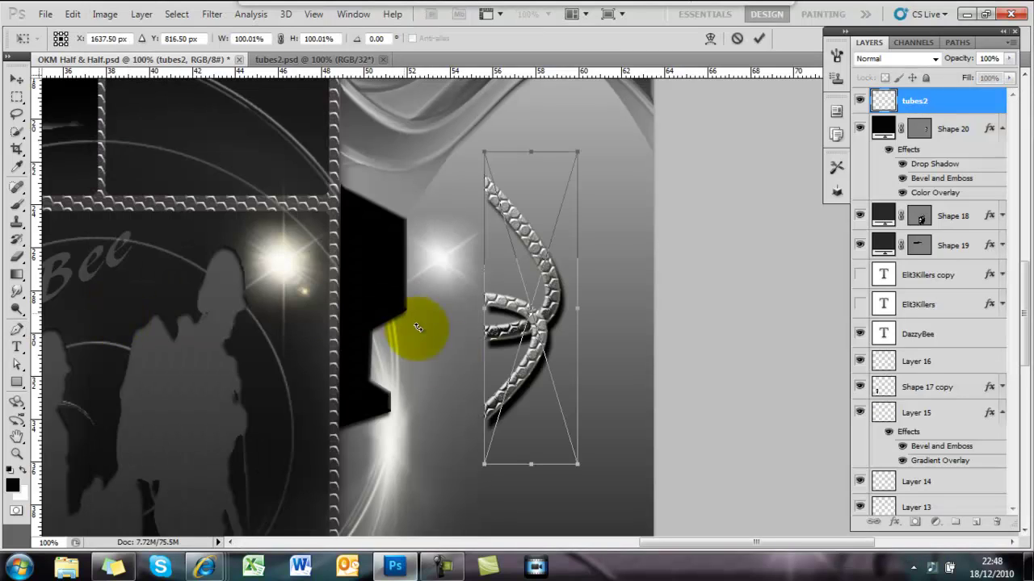
# - Shorten the tube loop vertically, commit it, and move the tubes2 layer below Shape 20
pyautogui.moveTo(542, 389); pyautogui.dragTo(416, 426)
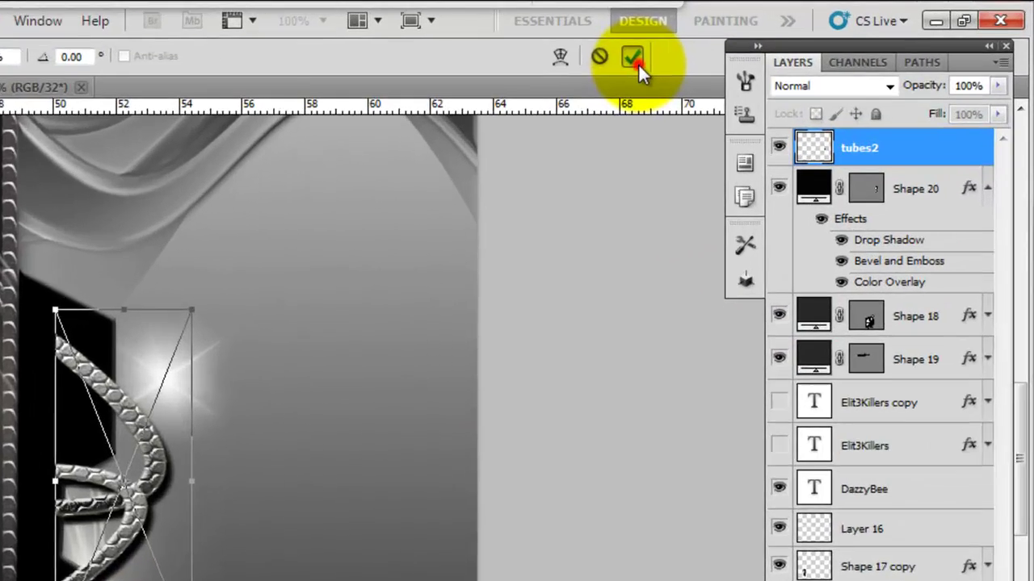
pyautogui.click(760, 38)
pyautogui.moveTo(840, 209); pyautogui.dragTo(835, 369)
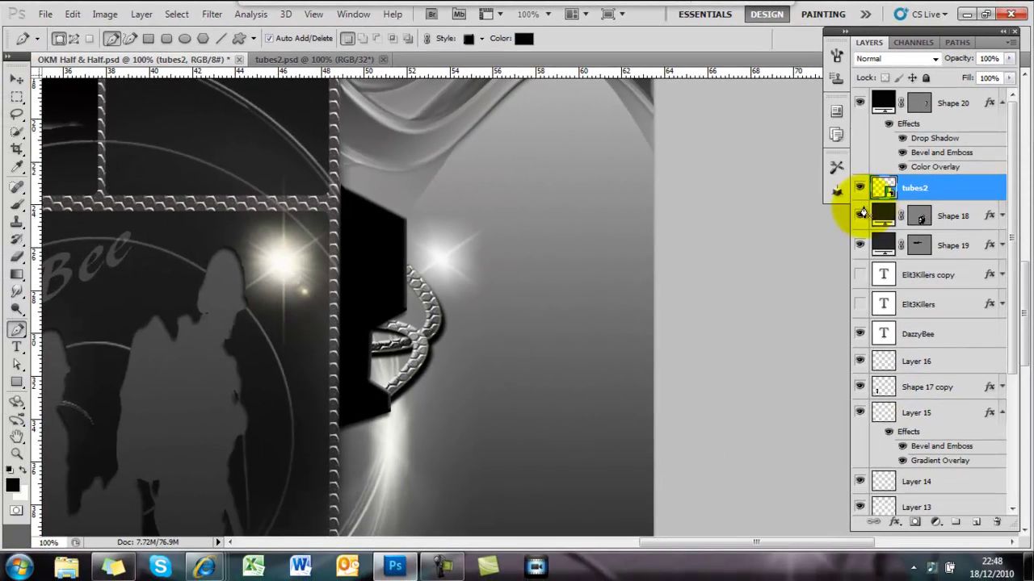
# - With Shape 20 active, draw black shapes covering the tube's upper end and lower strand
pyautogui.click(963, 115)
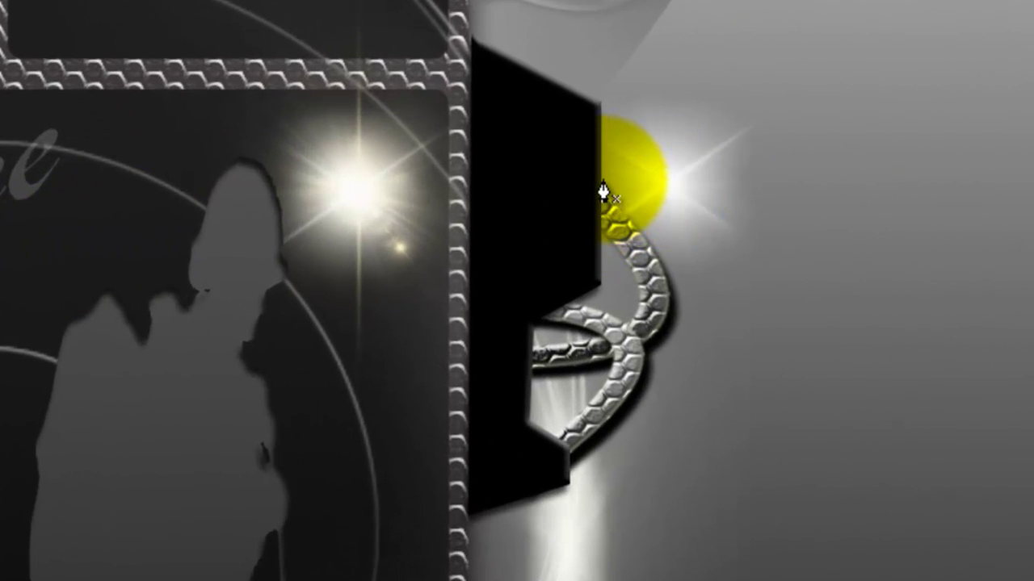
pyautogui.click(600, 172)
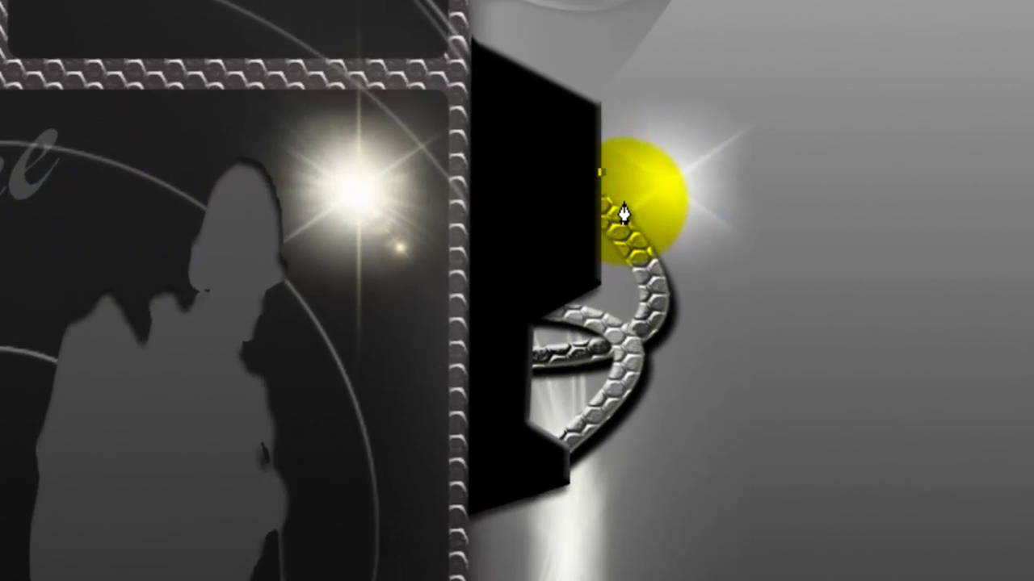
pyautogui.click(628, 210)
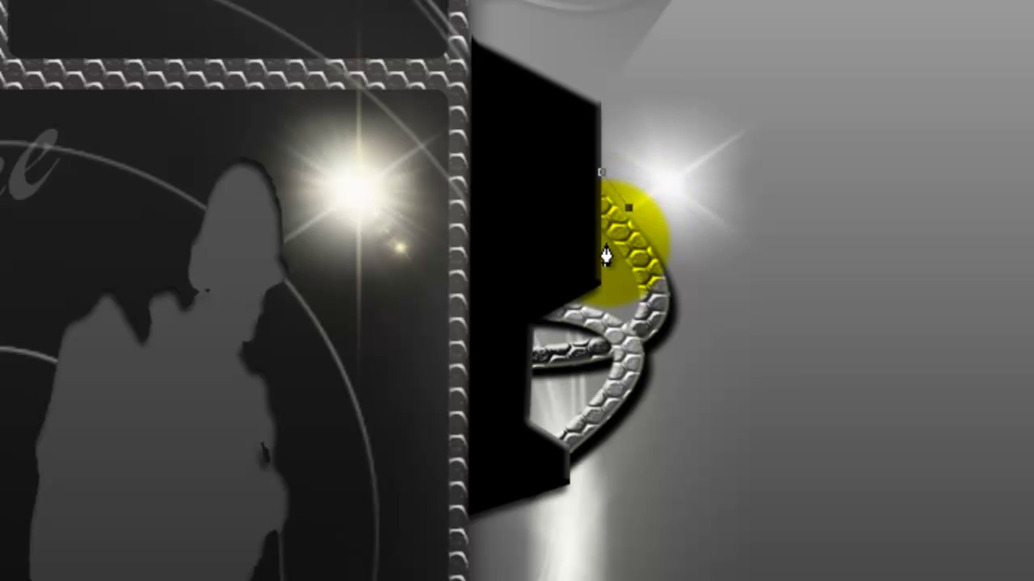
pyautogui.click(608, 252)
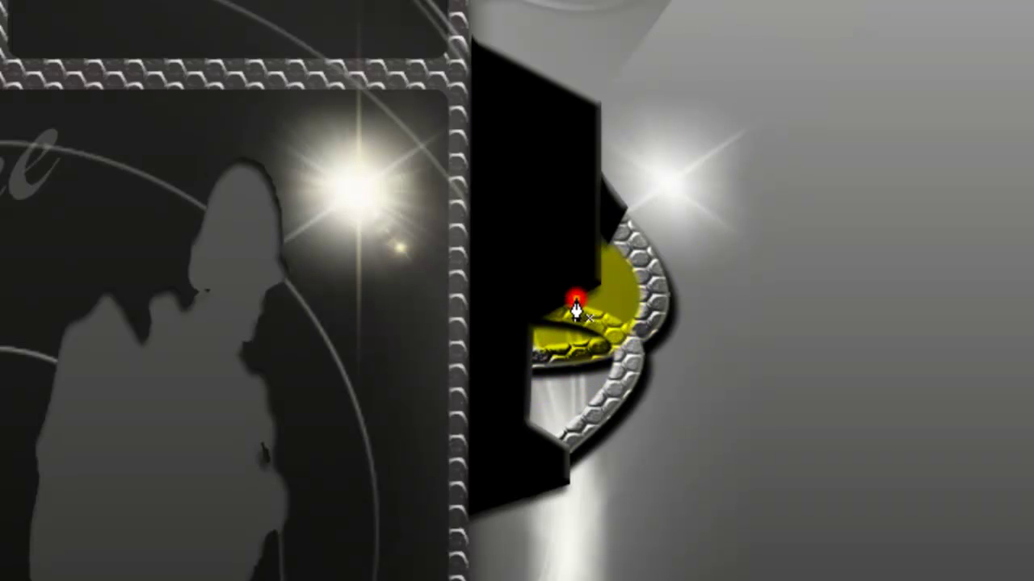
pyautogui.click(576, 301)
pyautogui.click(579, 325)
pyautogui.click(578, 305)
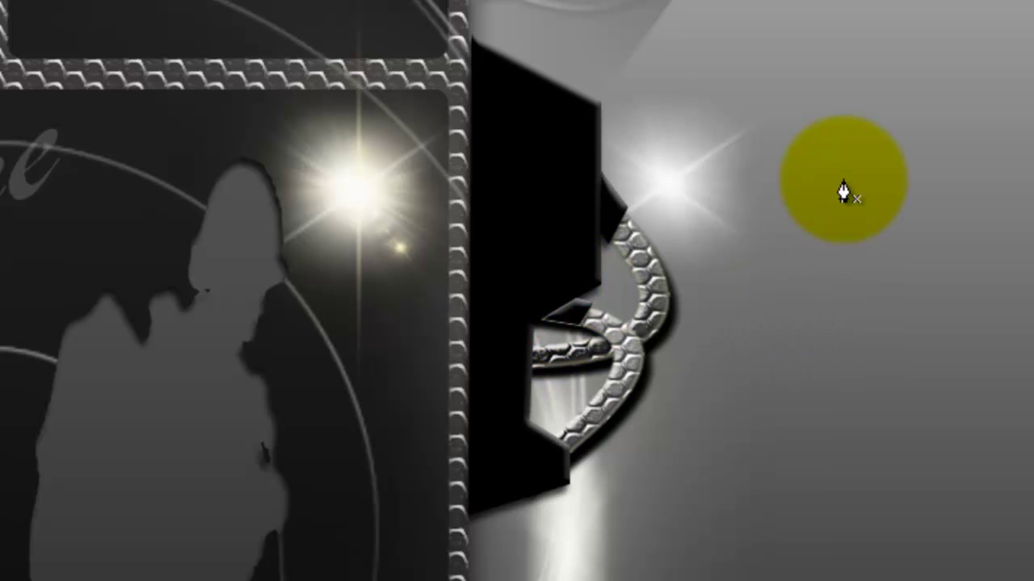
# - Draw more black covering shapes over the tube's inner curve and lower end
pyautogui.click(536, 344)
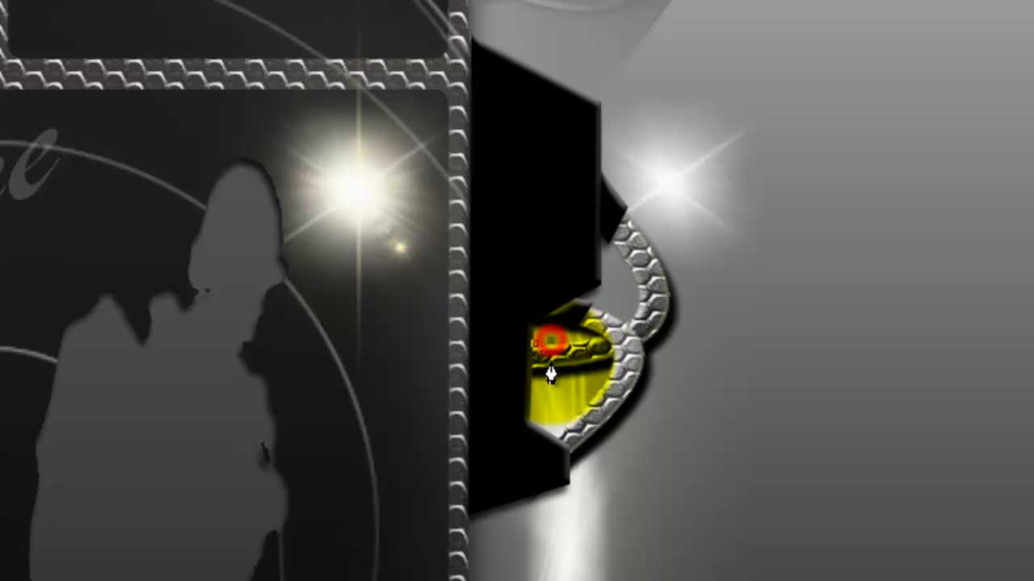
pyautogui.click(554, 374)
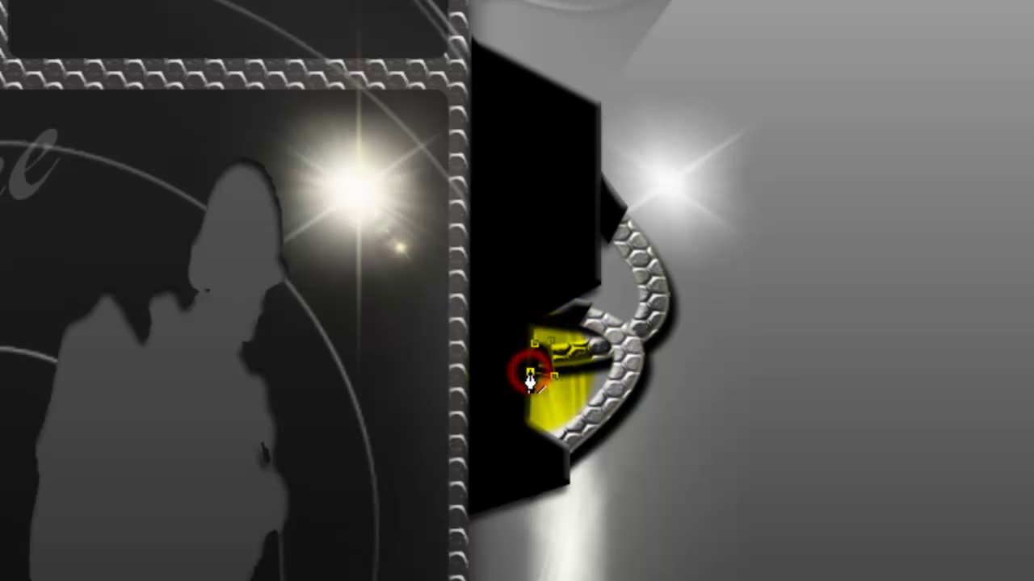
pyautogui.click(529, 373)
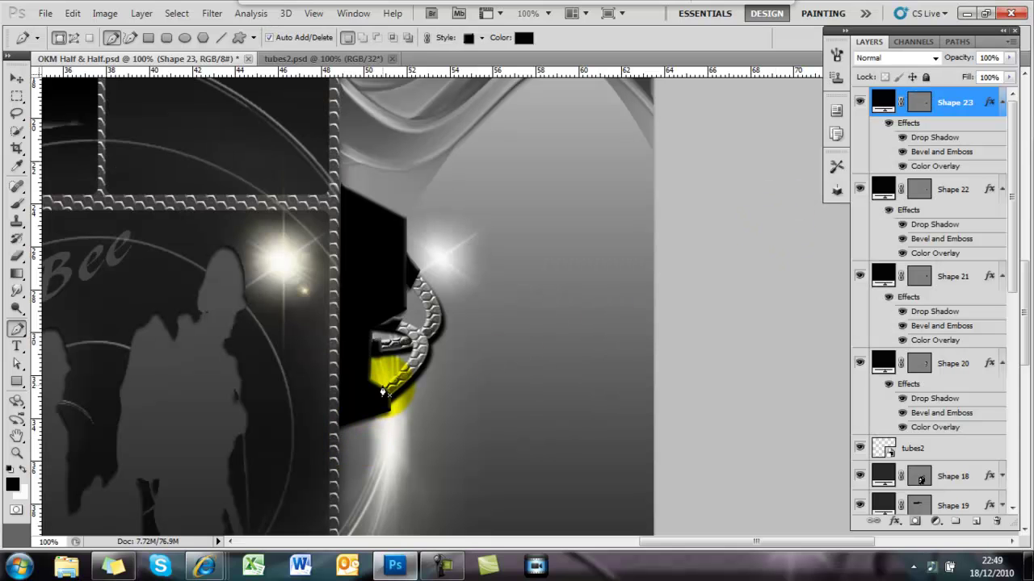
pyautogui.click(386, 386)
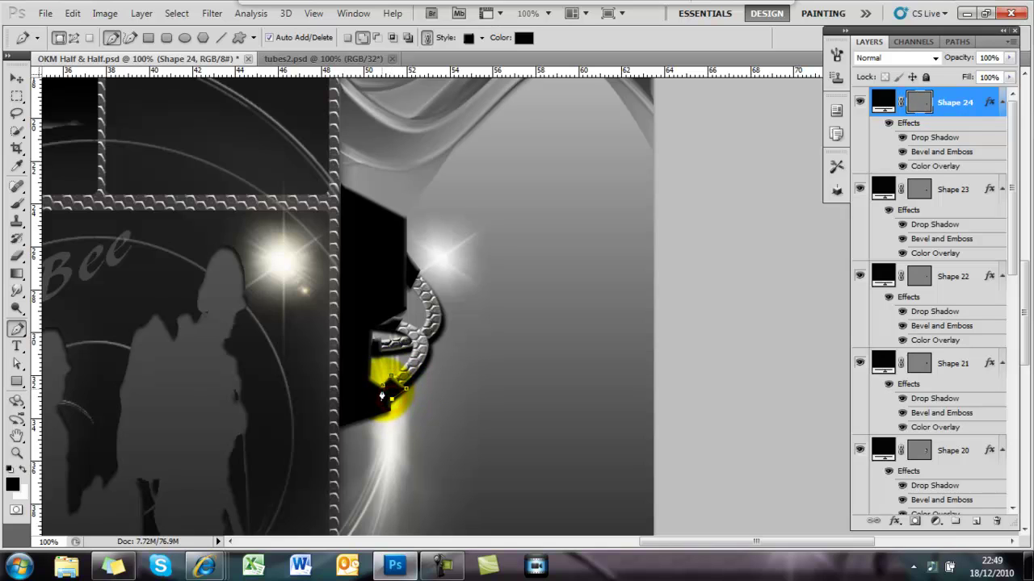
pyautogui.click(771, 186)
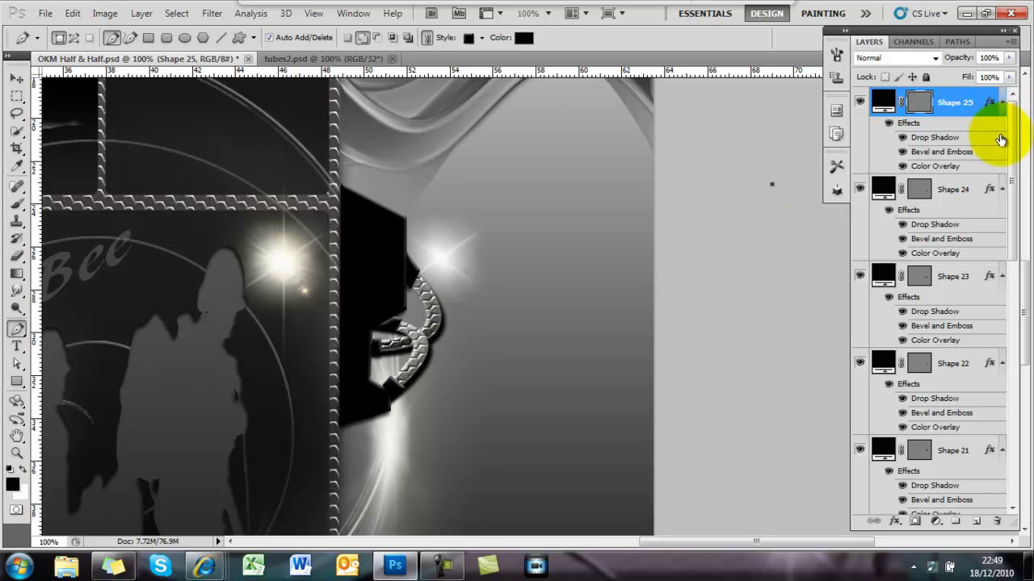
# - Select Shapes 20–25 together with the tubes2 layer in the Layers panel
pyautogui.keyDown('ctrl'); pyautogui.click(974, 189); pyautogui.keyUp('ctrl')
pyautogui.keyDown('ctrl'); pyautogui.click(964, 278); pyautogui.keyUp('ctrl')
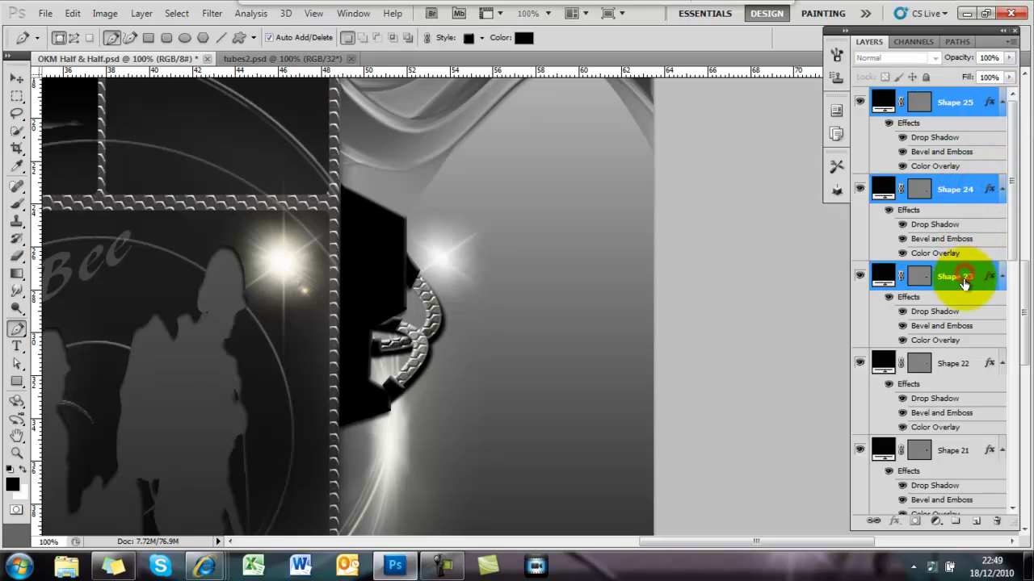
pyautogui.keyDown('ctrl'); pyautogui.click(974, 362); pyautogui.keyUp('ctrl')
pyautogui.moveTo(1009, 224); pyautogui.dragTo(1010, 277)
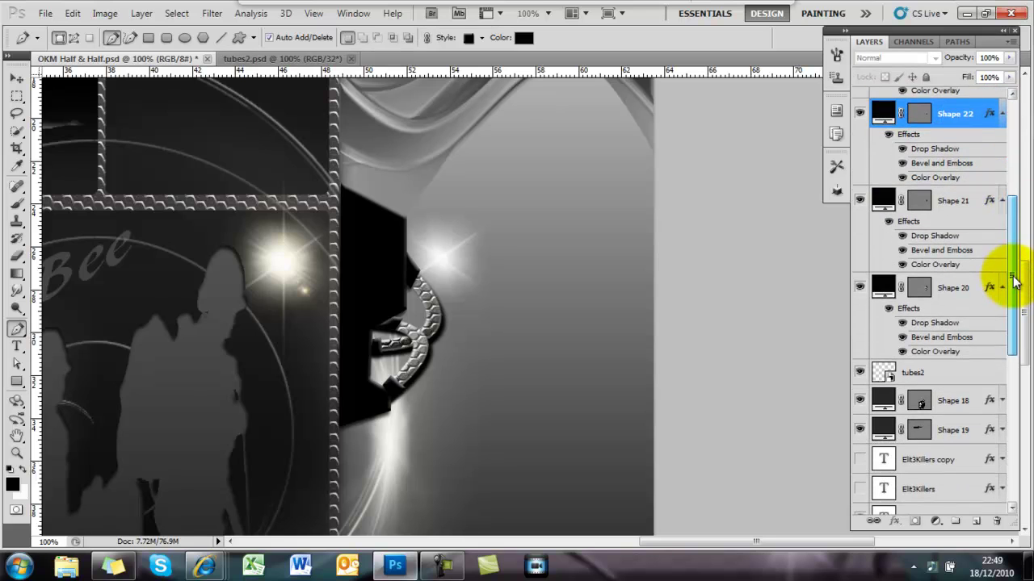
pyautogui.keyDown('ctrl'); pyautogui.click(973, 200); pyautogui.keyUp('ctrl')
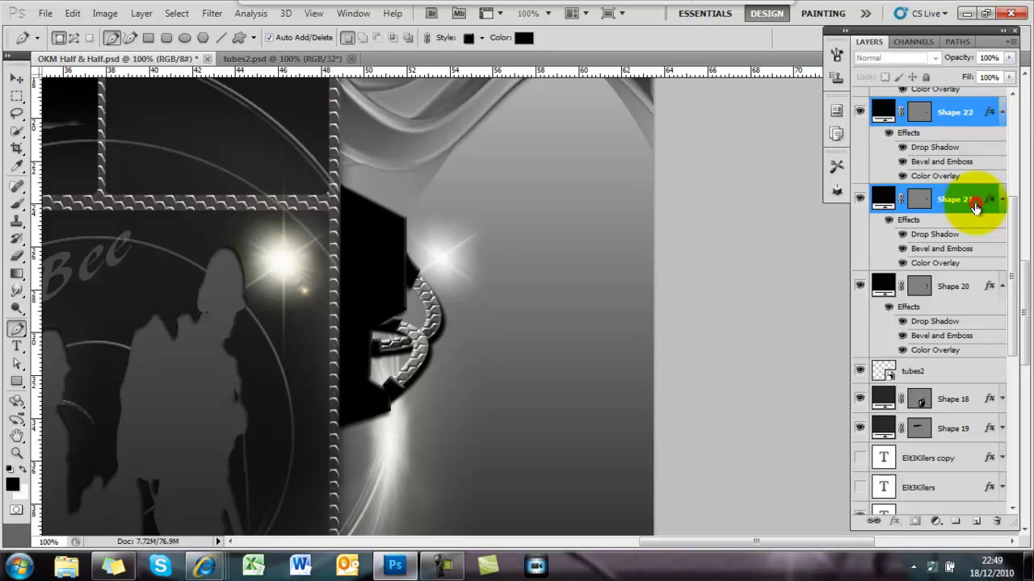
pyautogui.keyDown('ctrl'); pyautogui.click(956, 296); pyautogui.keyUp('ctrl')
pyautogui.keyDown('ctrl'); pyautogui.click(944, 381); pyautogui.keyUp('ctrl')
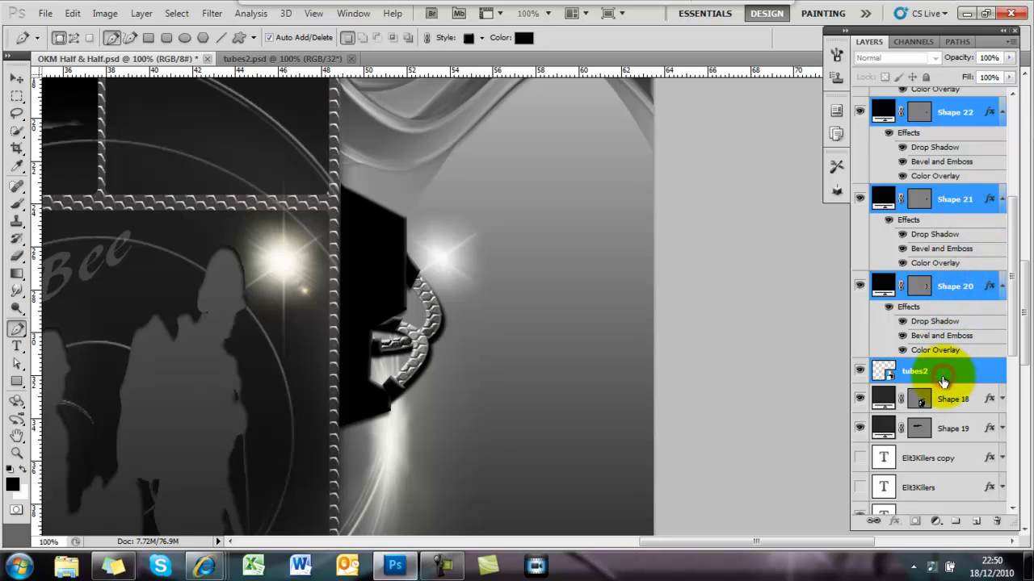
# - Merge the selected layers into Shape 25 and toggle its visibility to check it
pyautogui.rightClick(944, 381)
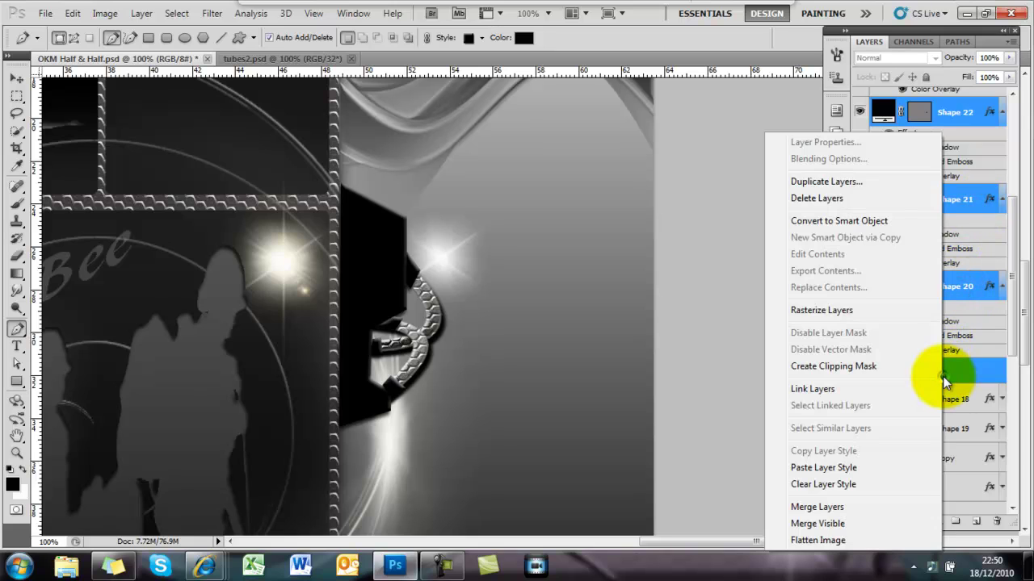
pyautogui.click(837, 504)
pyautogui.moveTo(1009, 316); pyautogui.dragTo(1030, 206)
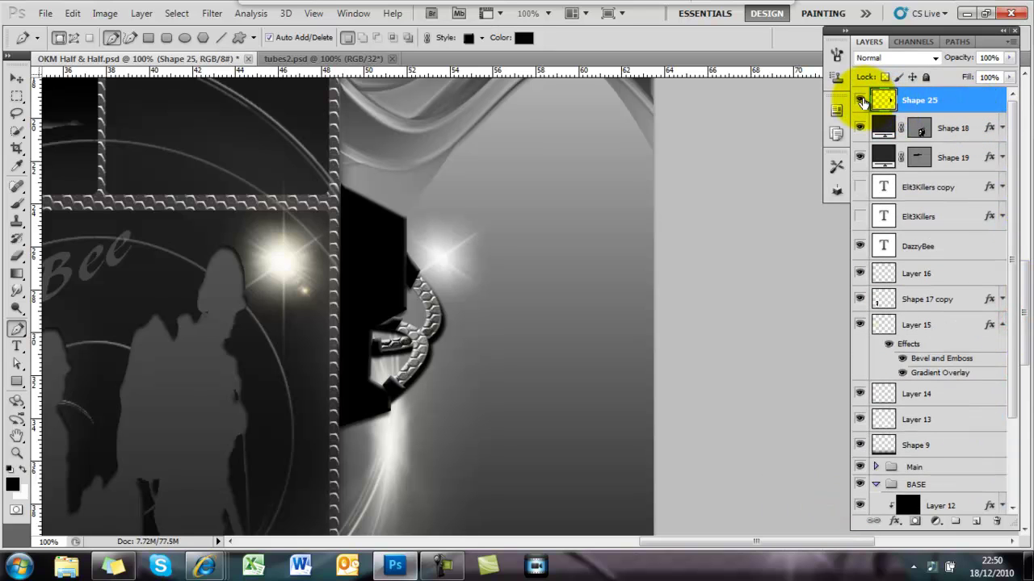
pyautogui.click(861, 100)
pyautogui.click(861, 100)
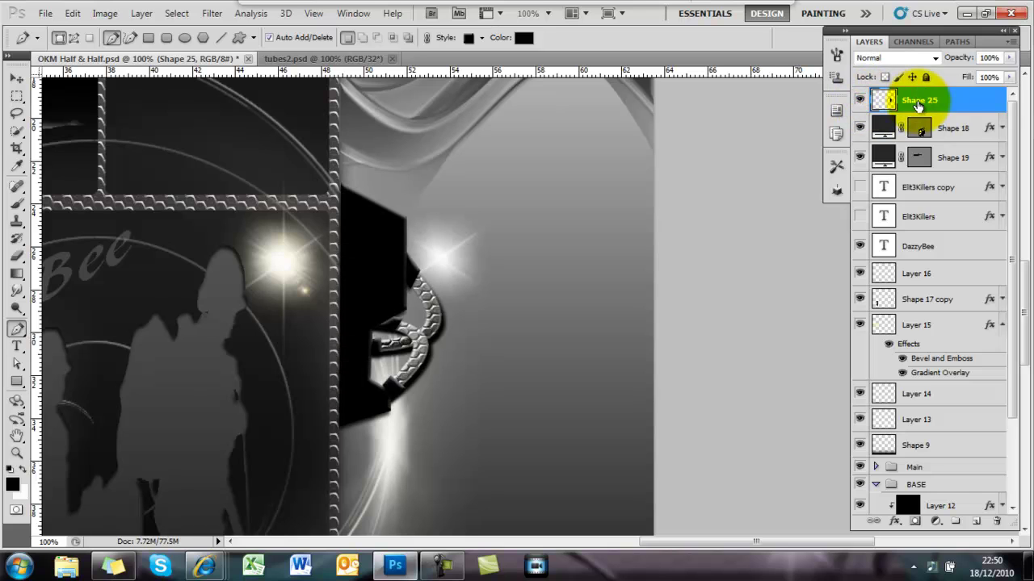
# - Duplicate the Shape 25 layer as Shape 25 copy
pyautogui.rightClick(954, 106)
pyautogui.click(927, 167)
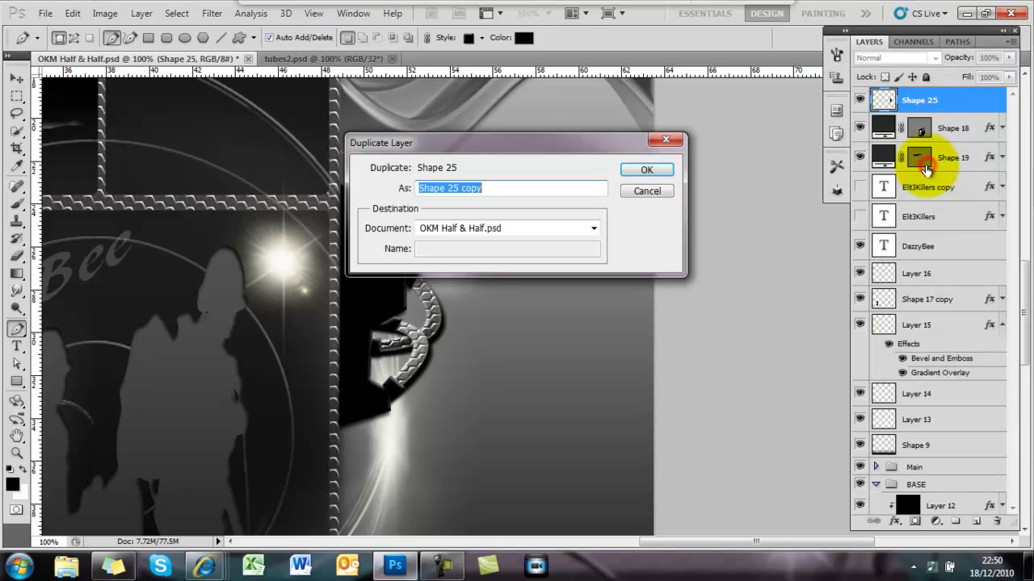
pyautogui.click(628, 168)
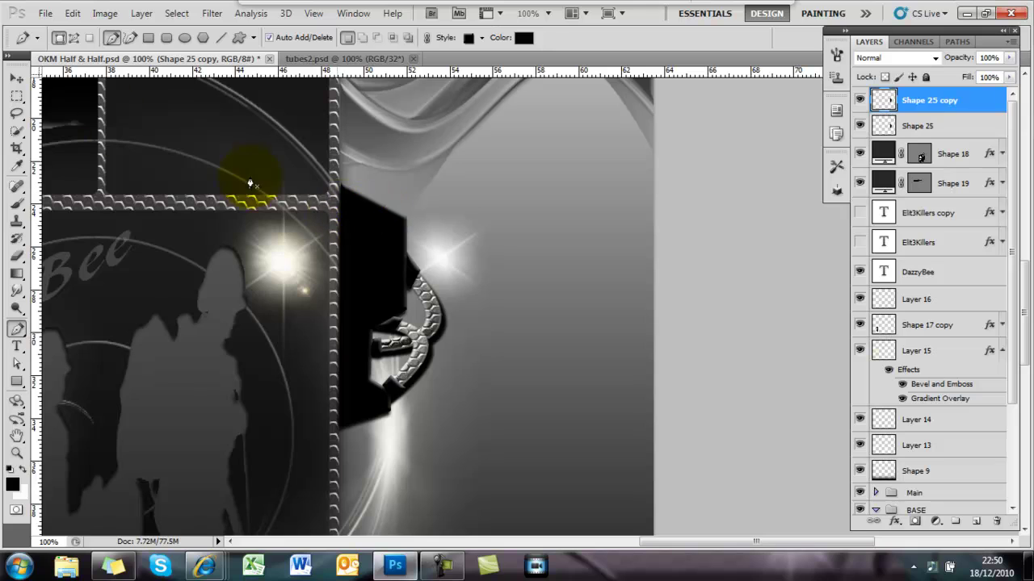
# - Move the copy right of the original, flip it vertically and narrow it to 70.20% width
pyautogui.click(16, 78)
pyautogui.click(451, 312)
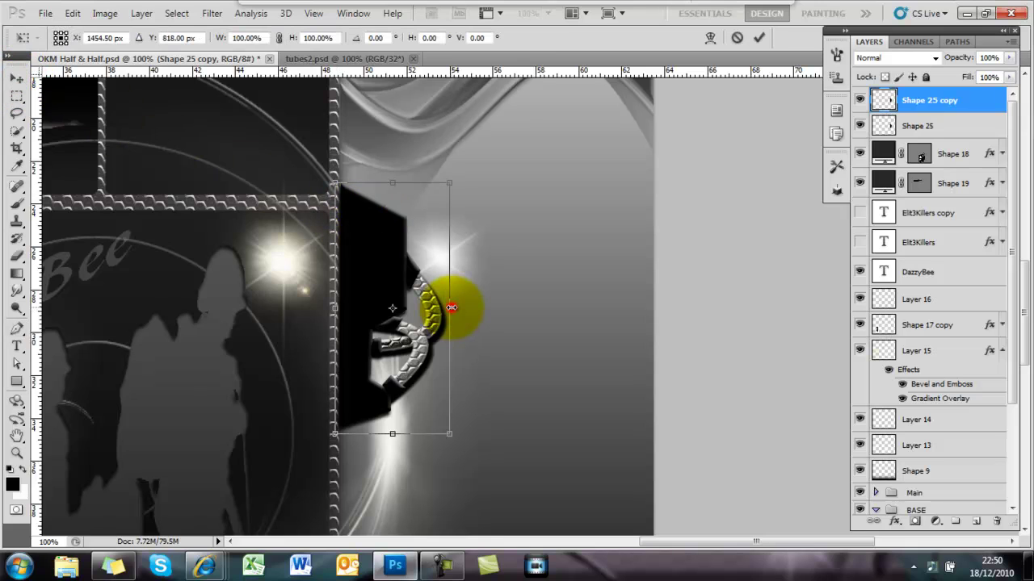
pyautogui.moveTo(404, 323); pyautogui.dragTo(534, 339)
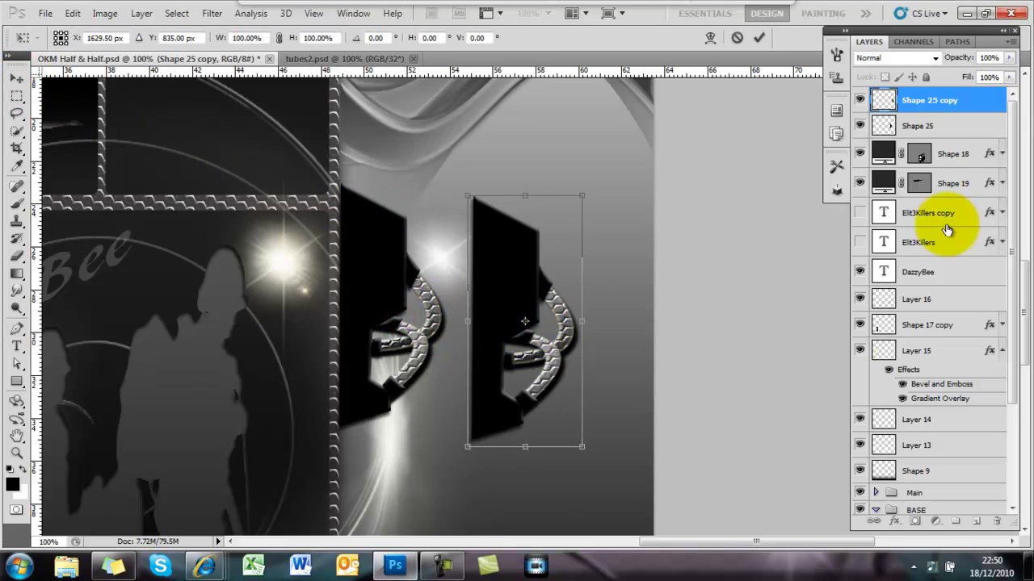
pyautogui.moveTo(530, 238); pyautogui.dragTo(545, 264)
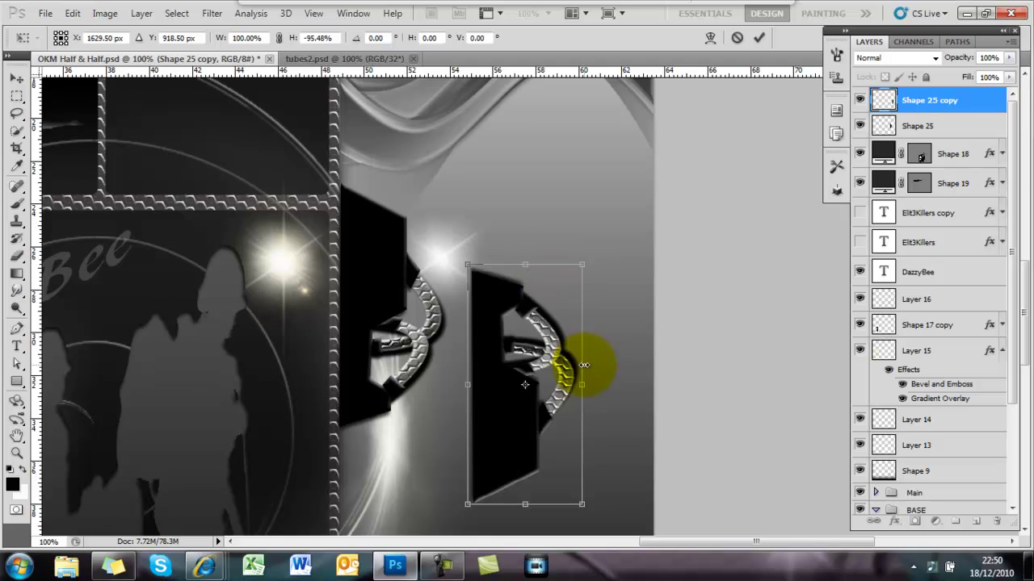
pyautogui.moveTo(581, 385); pyautogui.dragTo(548, 383)
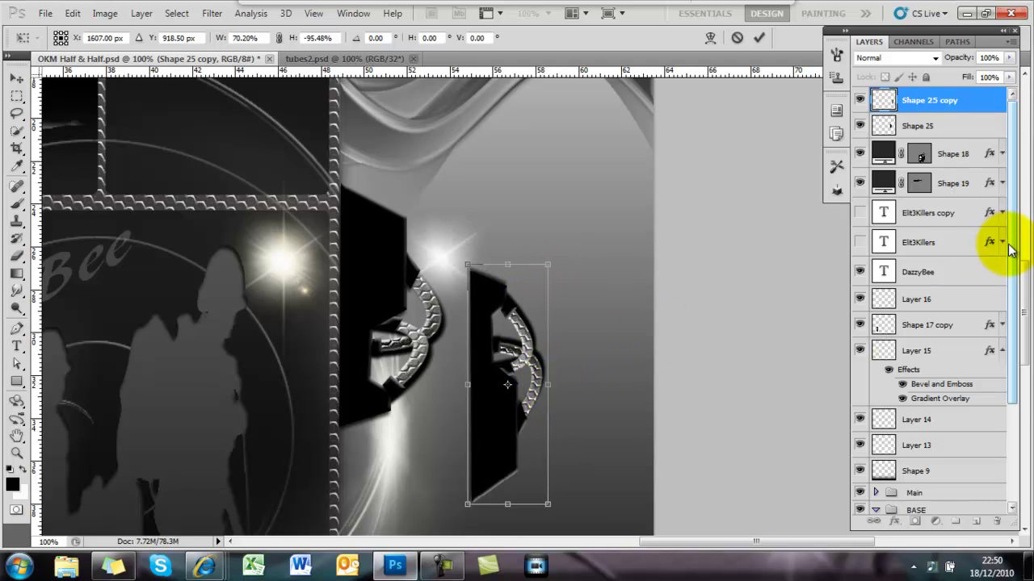